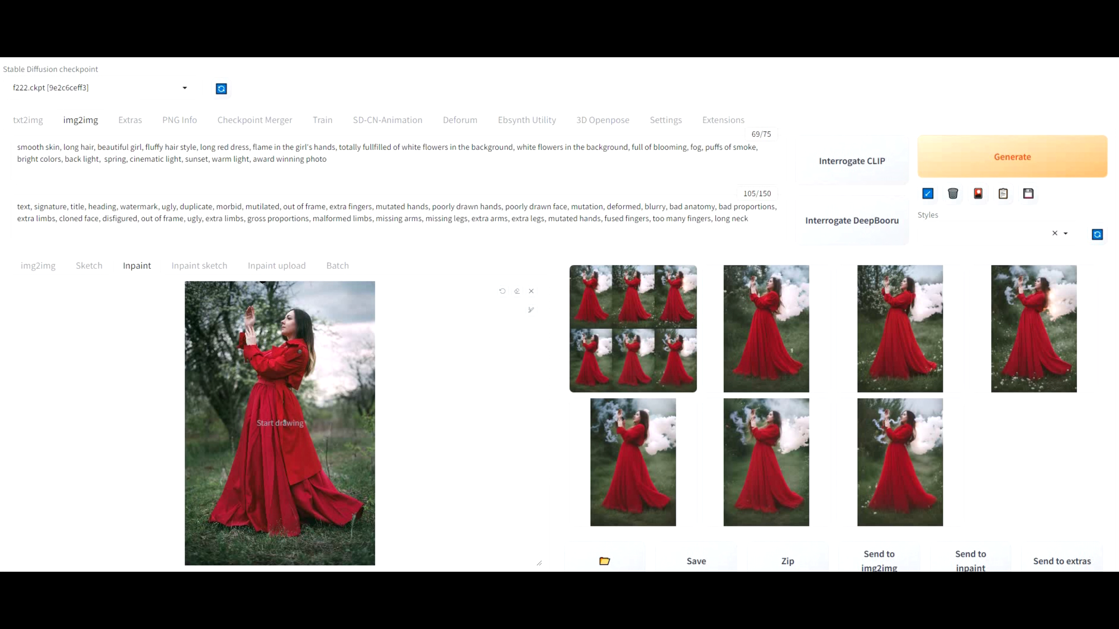
Step: Review the checkpoint selection, the inpainting and size settings, and the available sampling methods for the red-dress image
left_click(99, 87)
key("Escape")
scroll(284, 422, "down", 7)
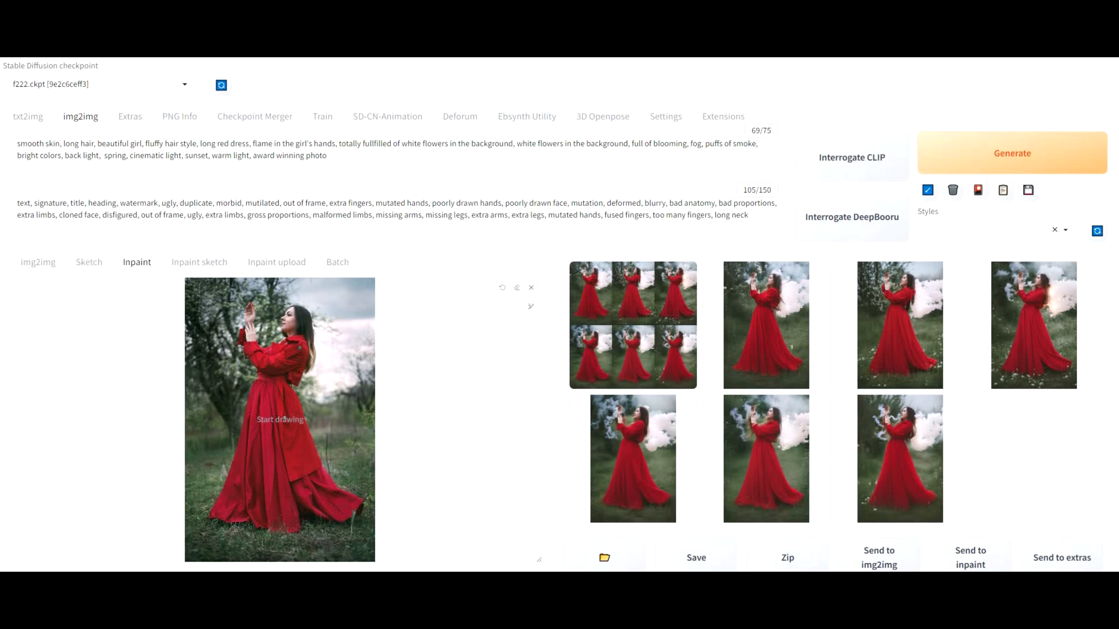
scroll(284, 104, "down", 2)
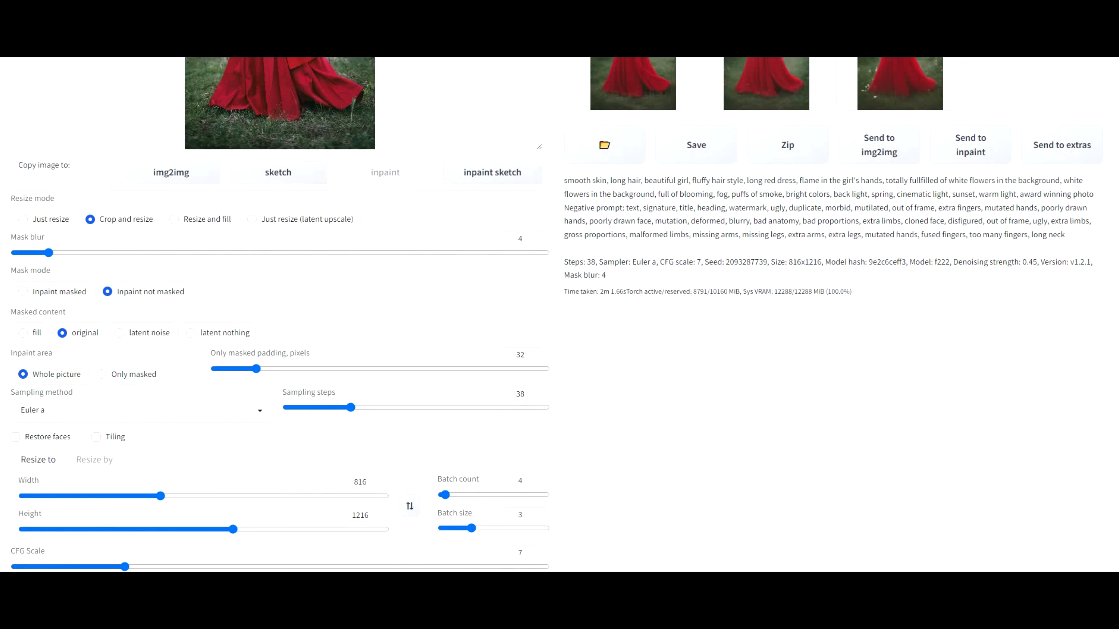
scroll(553, 315, "down", 1)
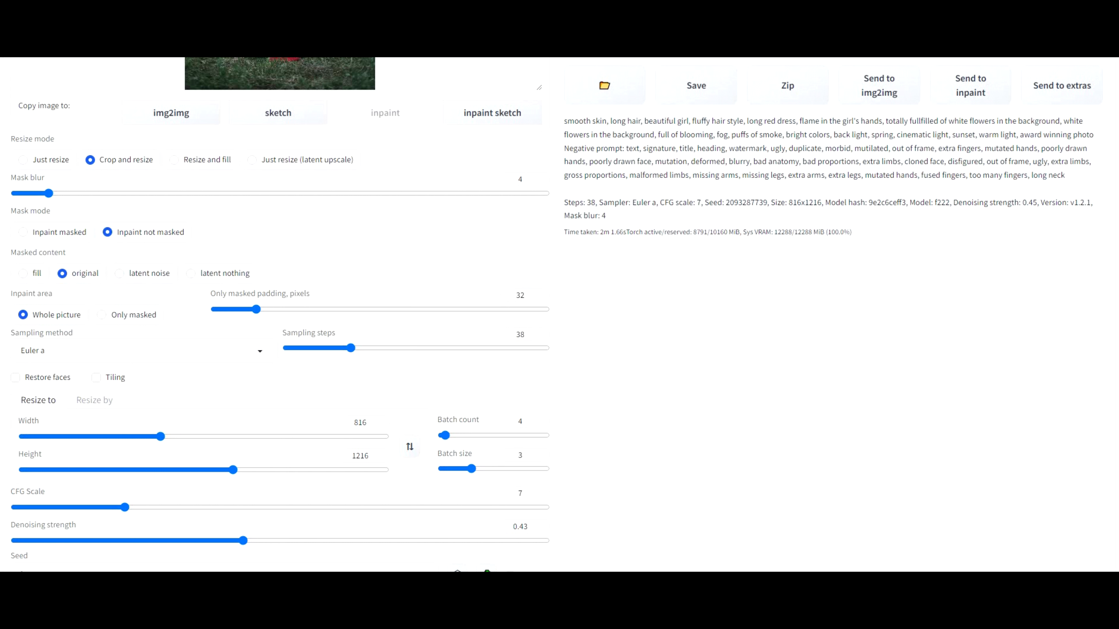
left_click(144, 350)
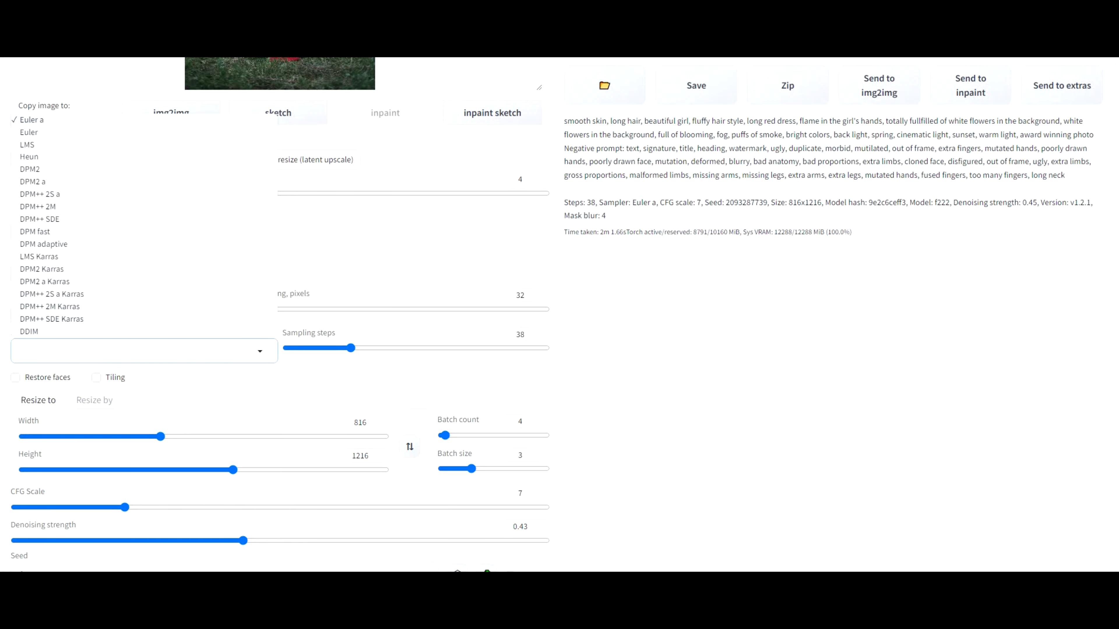
key("Escape")
scroll(560, 314, "down", 2)
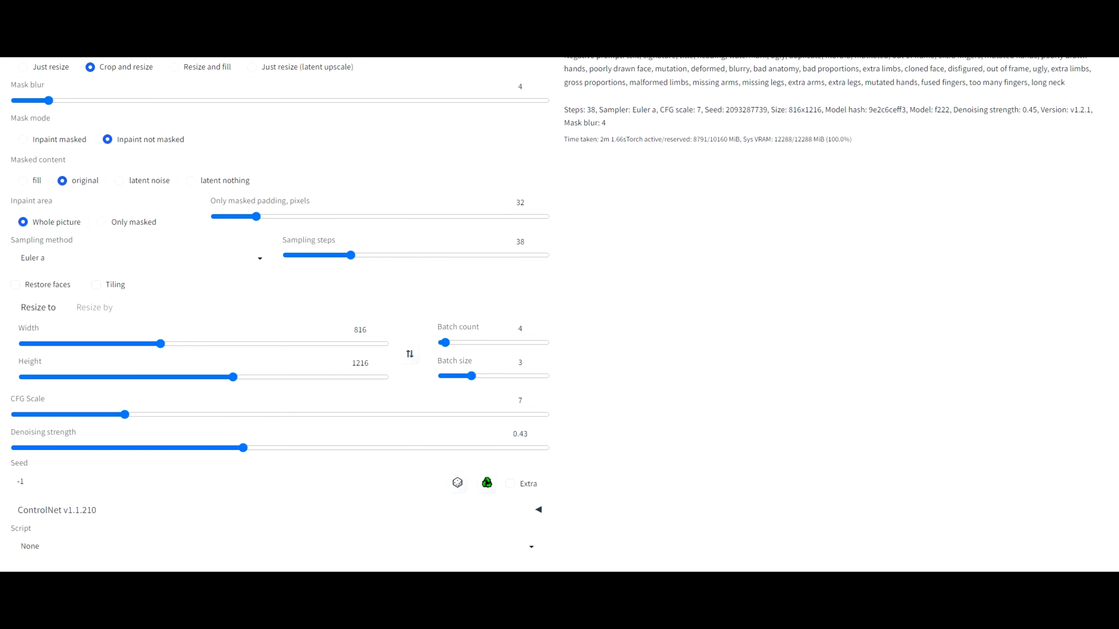
scroll(613, 466, "up", 10)
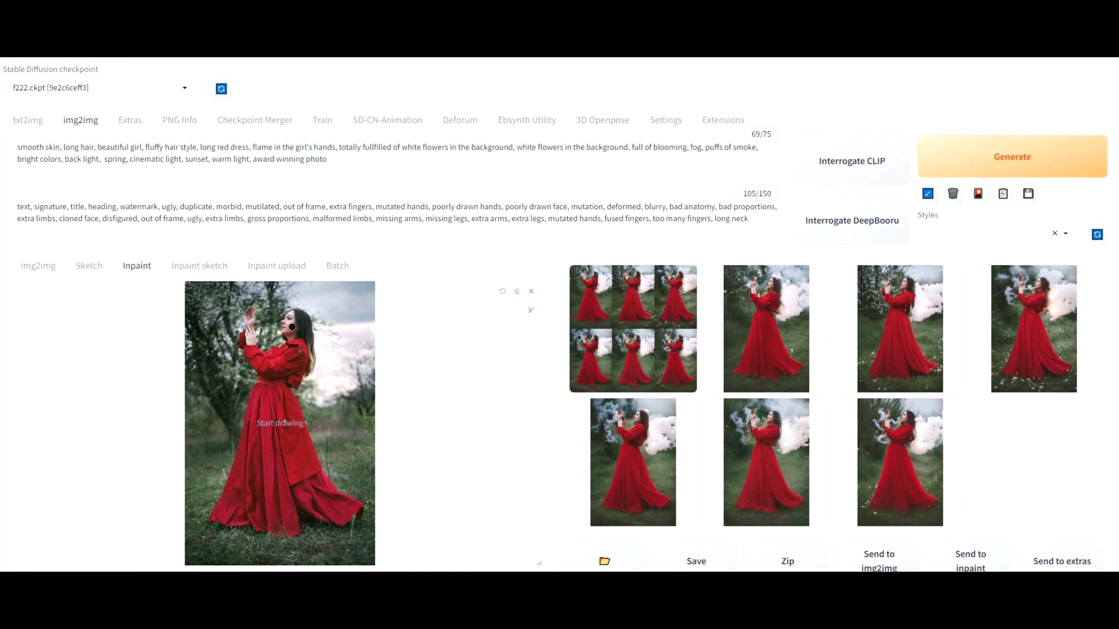
Step: Paint the inpaint mask over the woman's face and raised hands, and generate the image variations
mouse_move(286, 322)
left_mouse_down()
mouse_move(291, 312)
mouse_move(291, 333)
left_mouse_up()
mouse_move(247, 323)
left_mouse_down()
mouse_move(252, 307)
mouse_move(251, 336)
left_mouse_up()
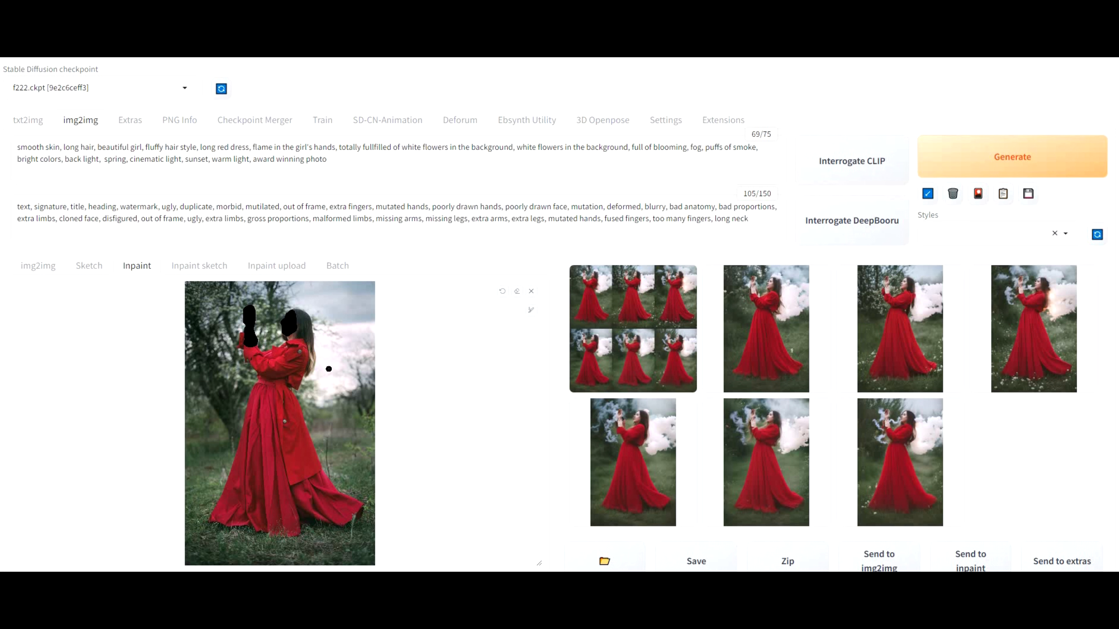
left_click(1012, 157)
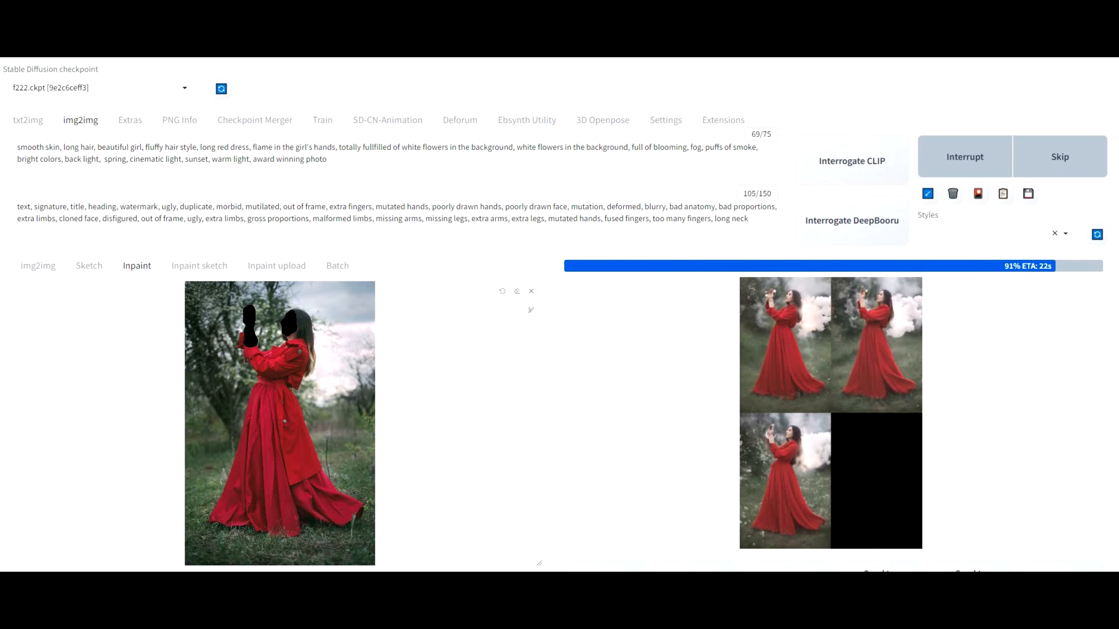
Step: Set the sampling method to DPM++ 2S a Karras and the sampling steps to 47
scroll(407, 455, "down", 12)
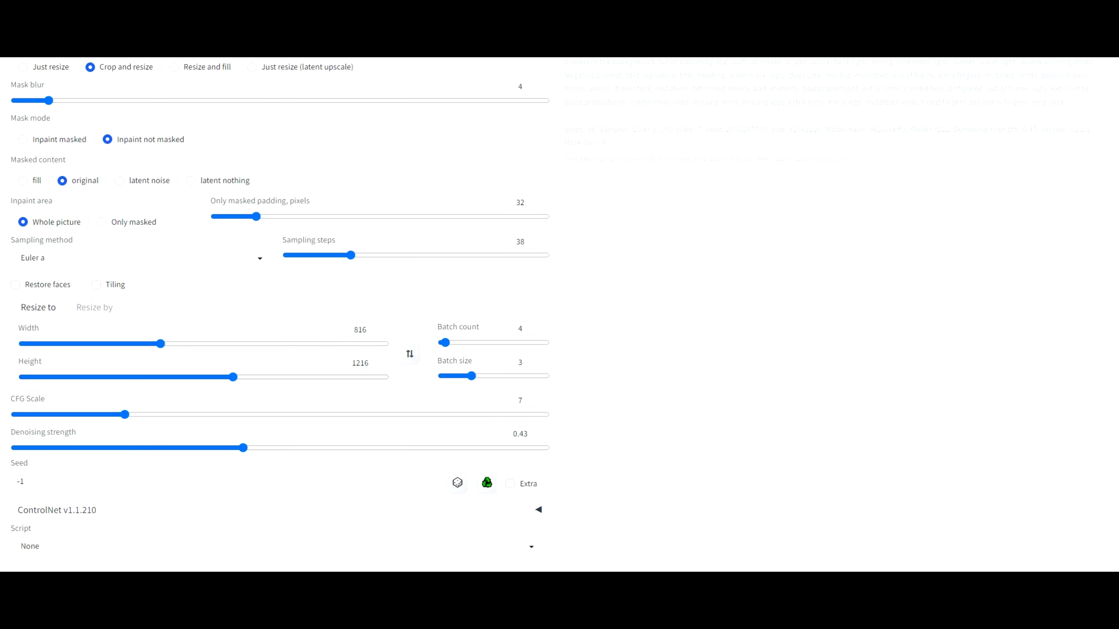
left_click(144, 258)
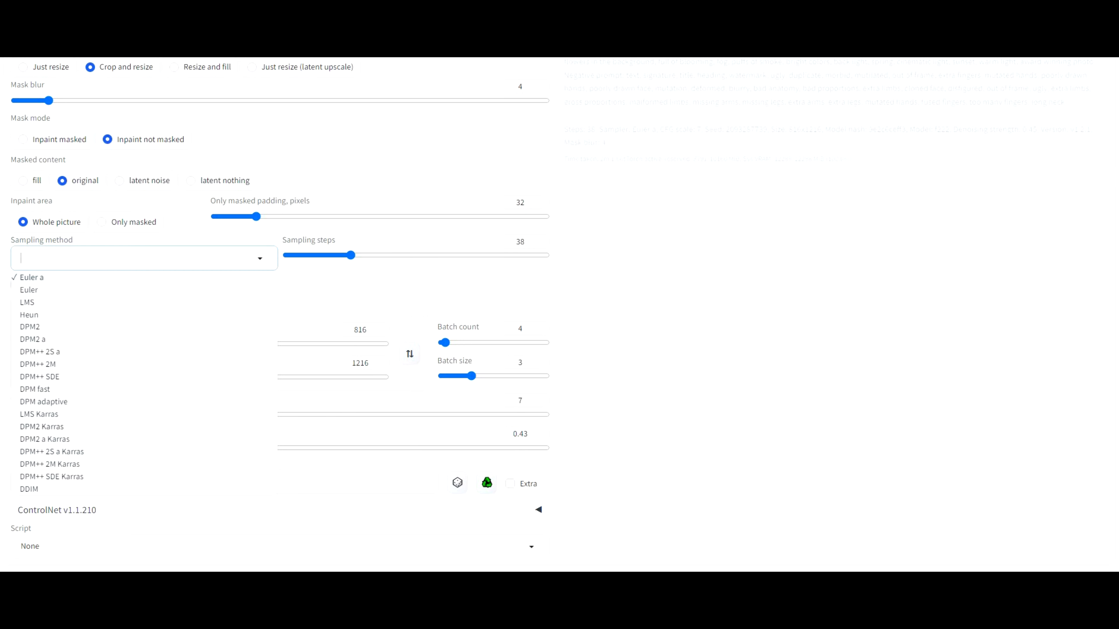
left_click(52, 452)
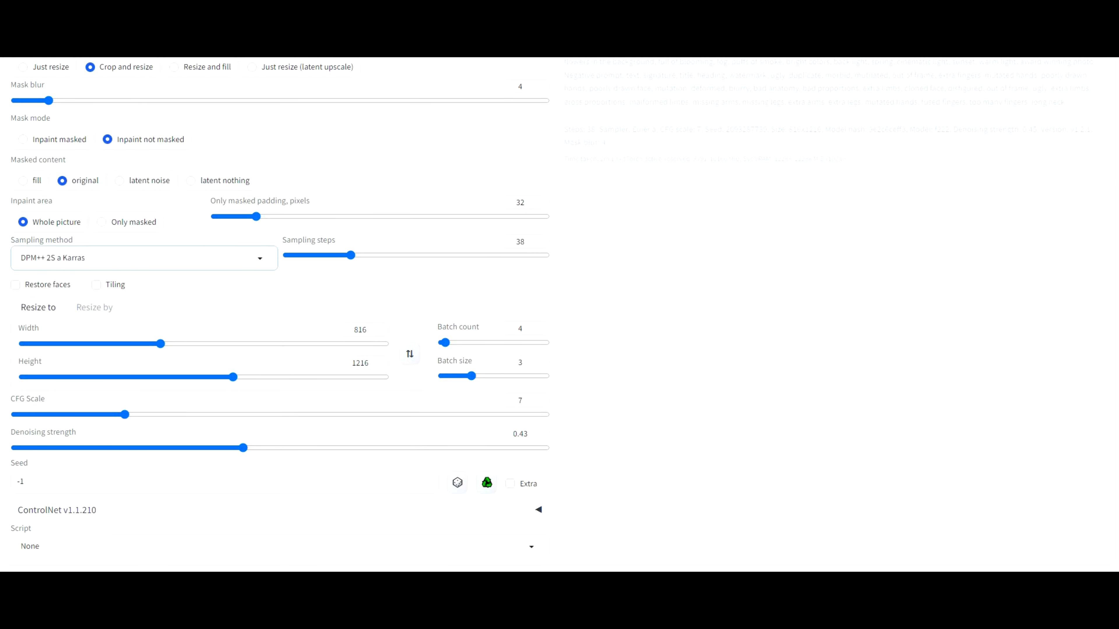
scroll(551, 312, "up", 2)
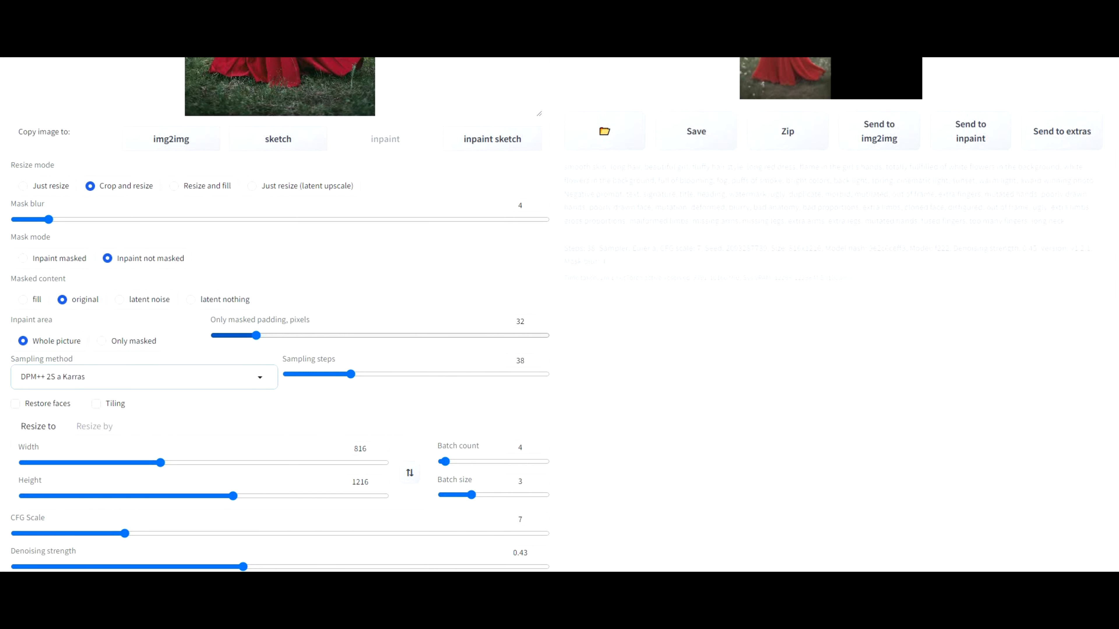
left_click_drag(351, 375, 367, 375)
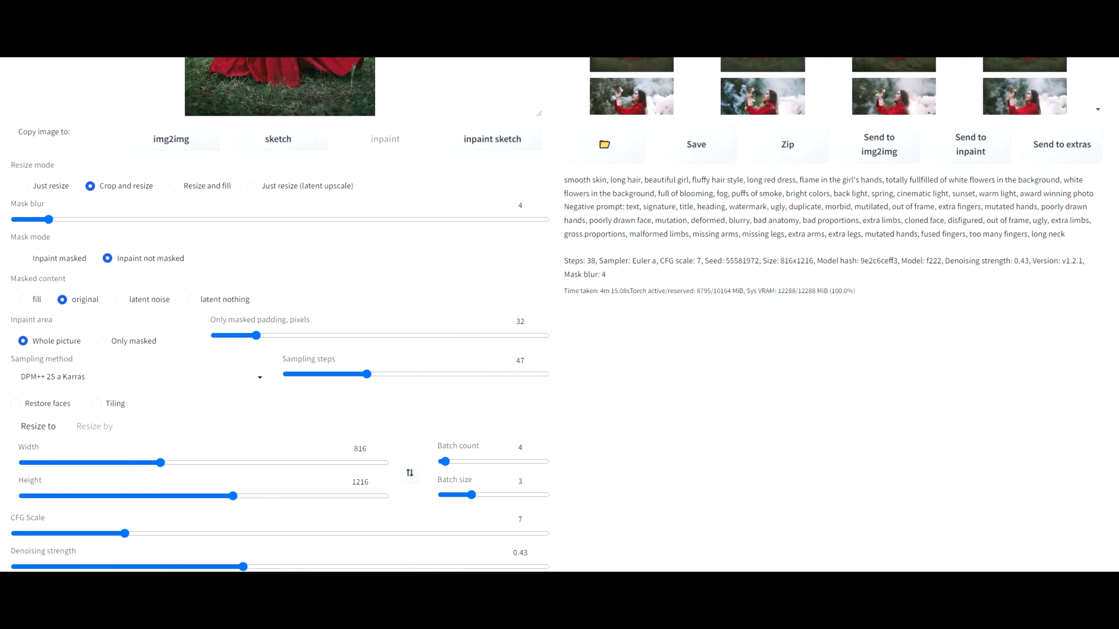
Step: View the first batch of generated images at full size one by one, comparing the dress, smoke and background
scroll(560, 314, "up", 6)
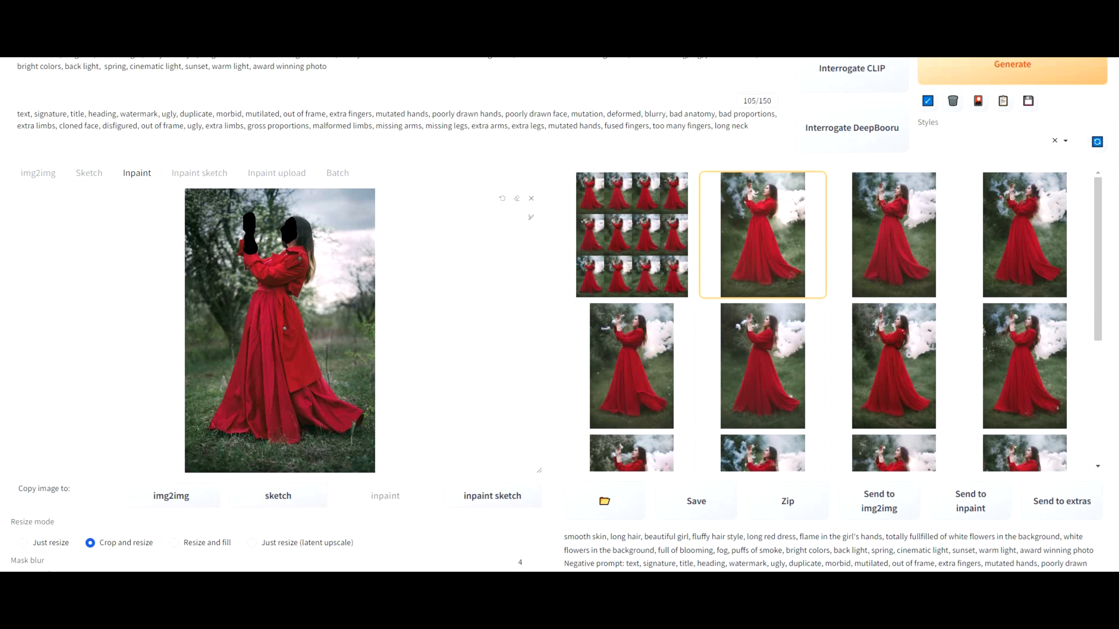
left_click(762, 234)
left_click(832, 302)
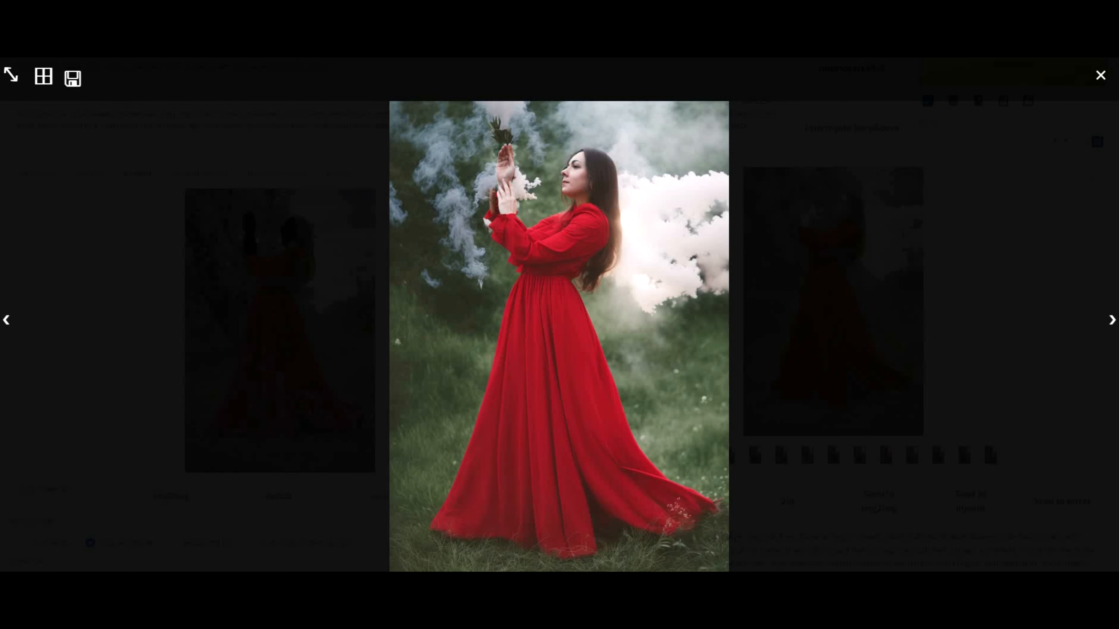
left_click(1111, 320)
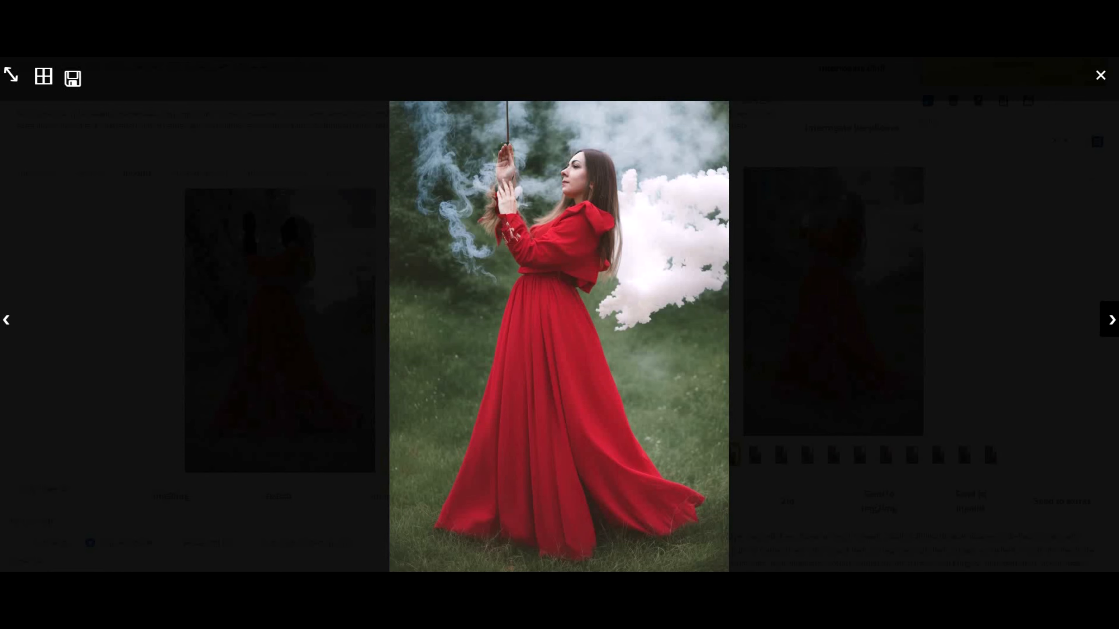
left_click(1111, 319)
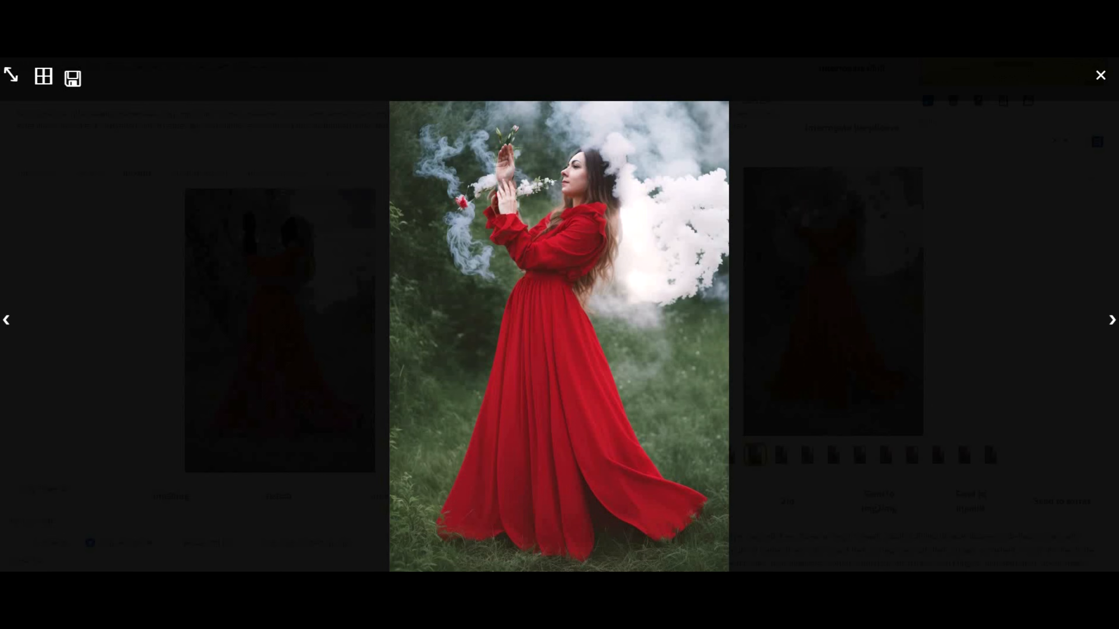
left_click(1110, 320)
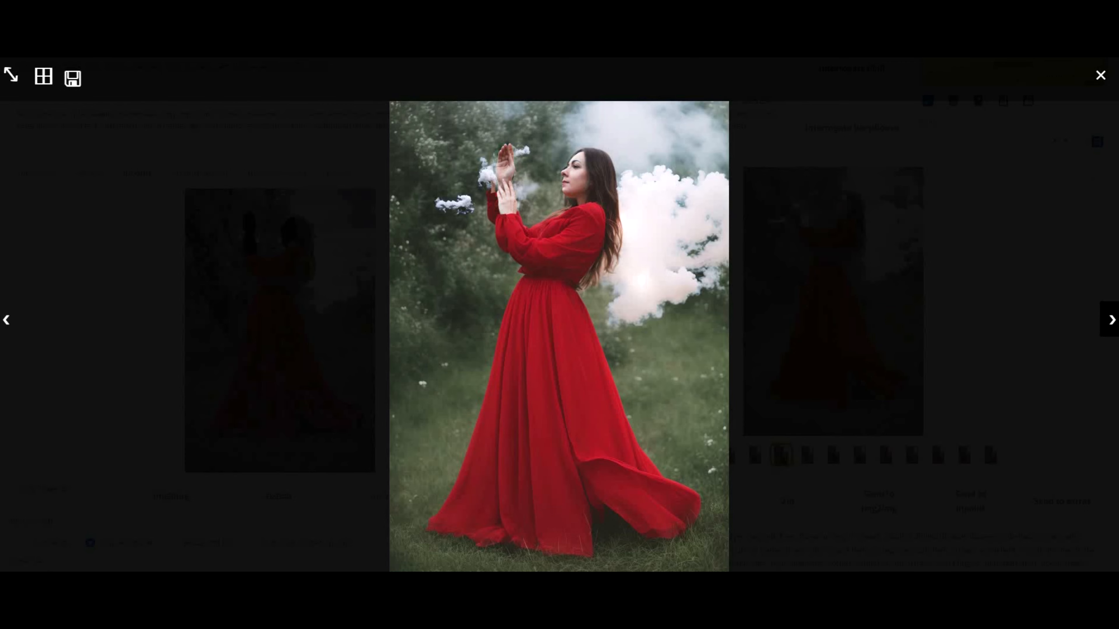
left_click(1110, 320)
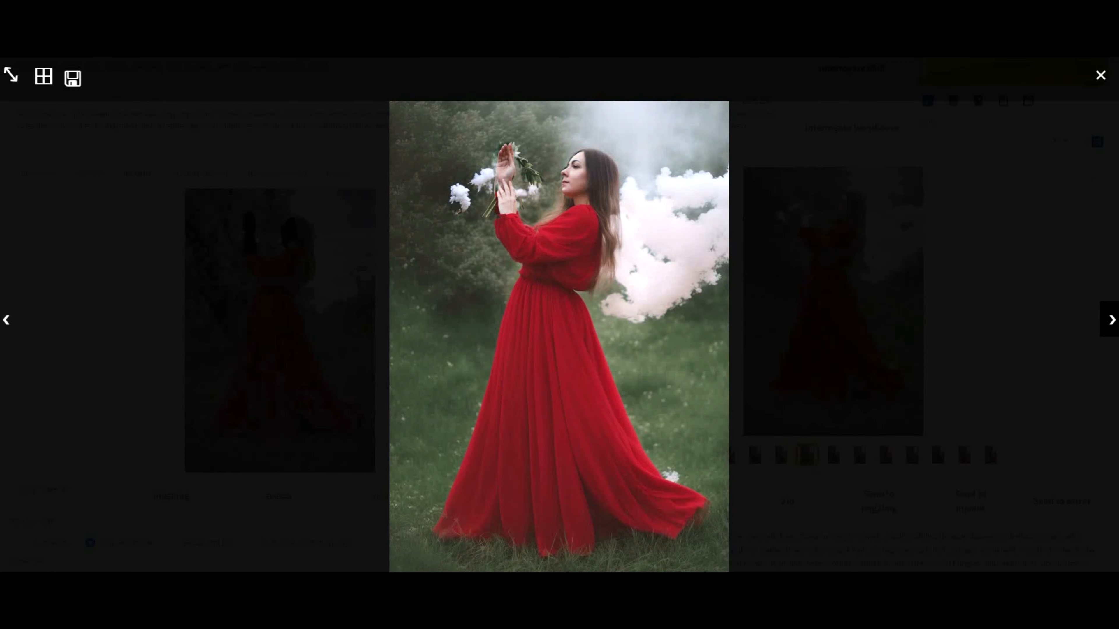
left_click(1110, 320)
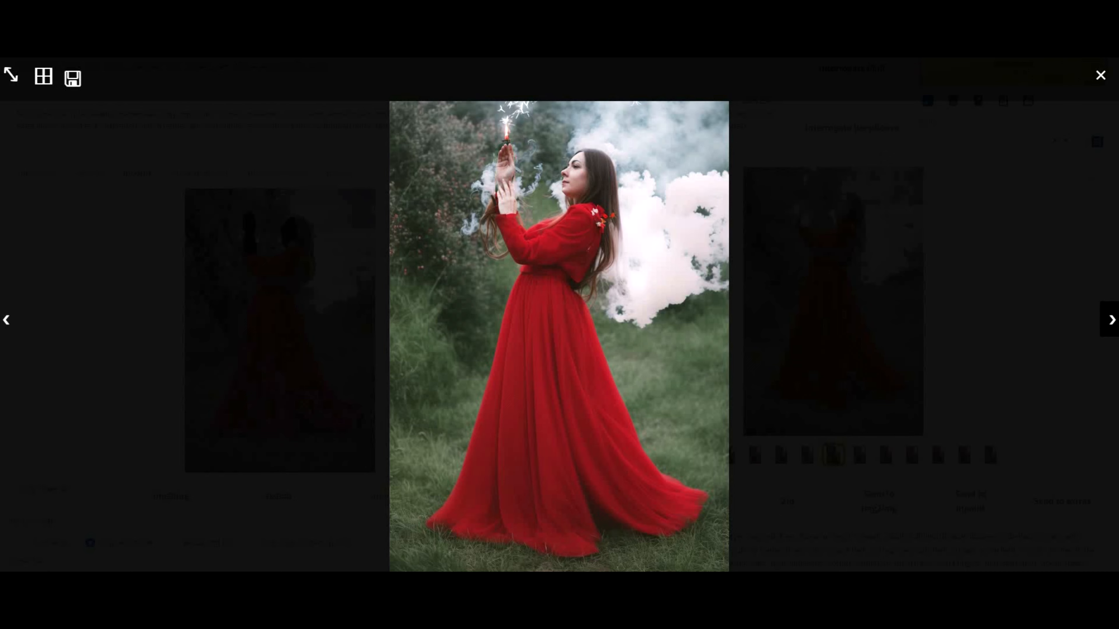
left_click(1110, 320)
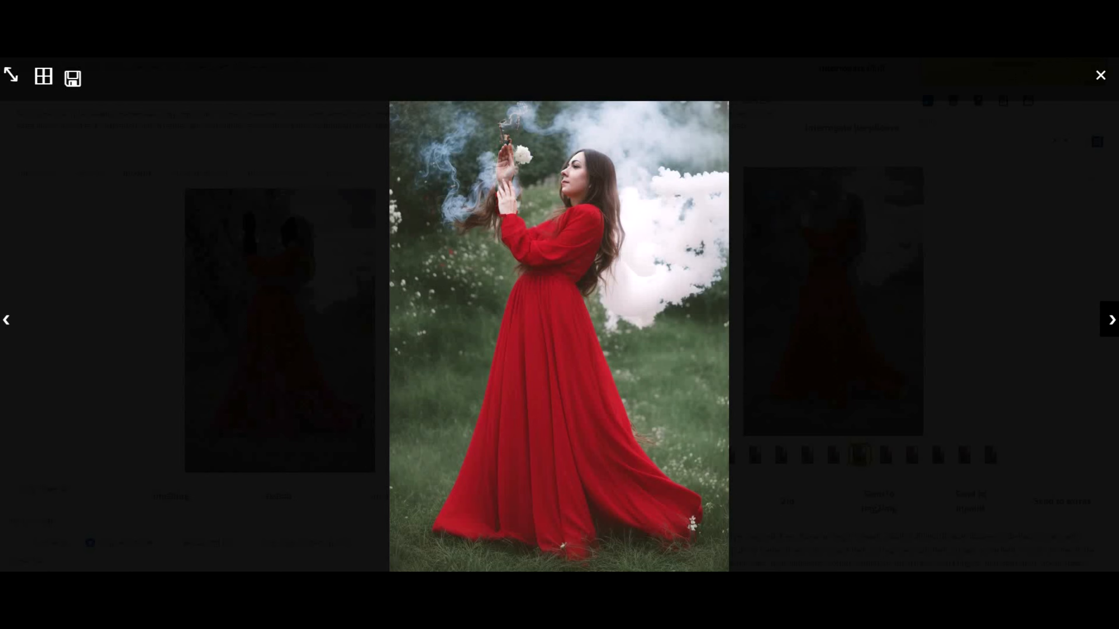
left_click(1110, 319)
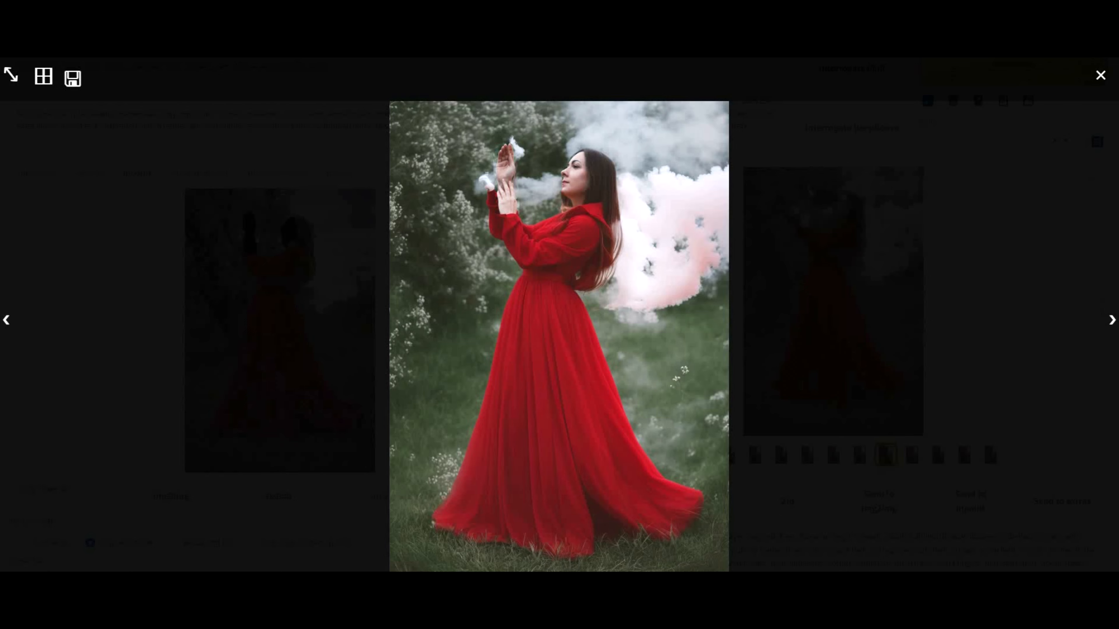
left_click(1110, 320)
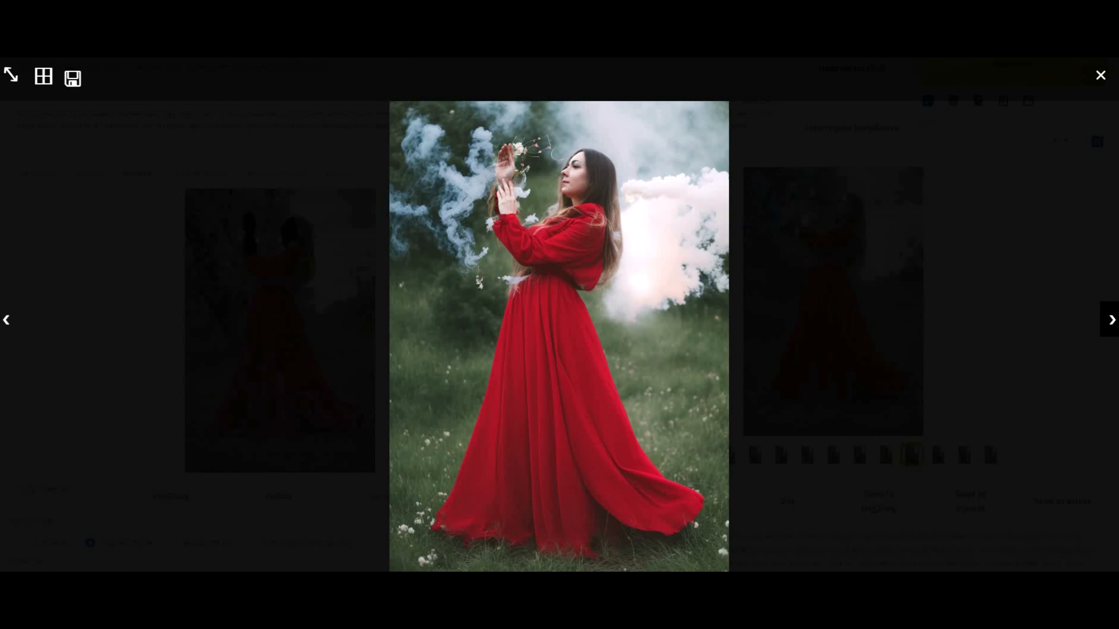
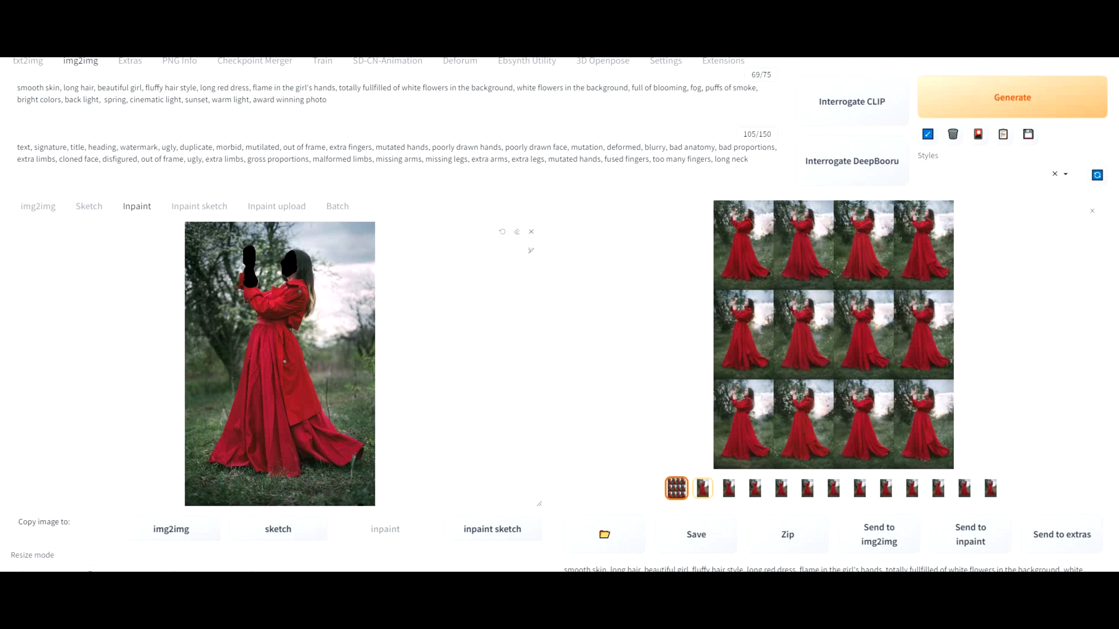
Step: Examine the second batch at full size, from its first image to its last, checking the dress, smoke and flowers
left_click(703, 488)
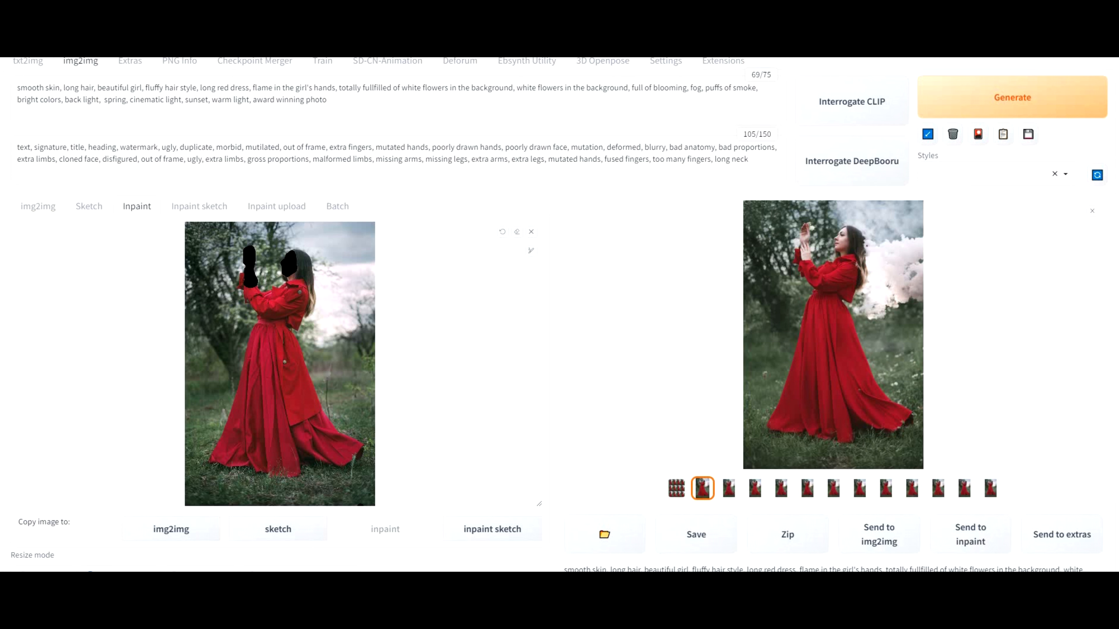
left_click(833, 335)
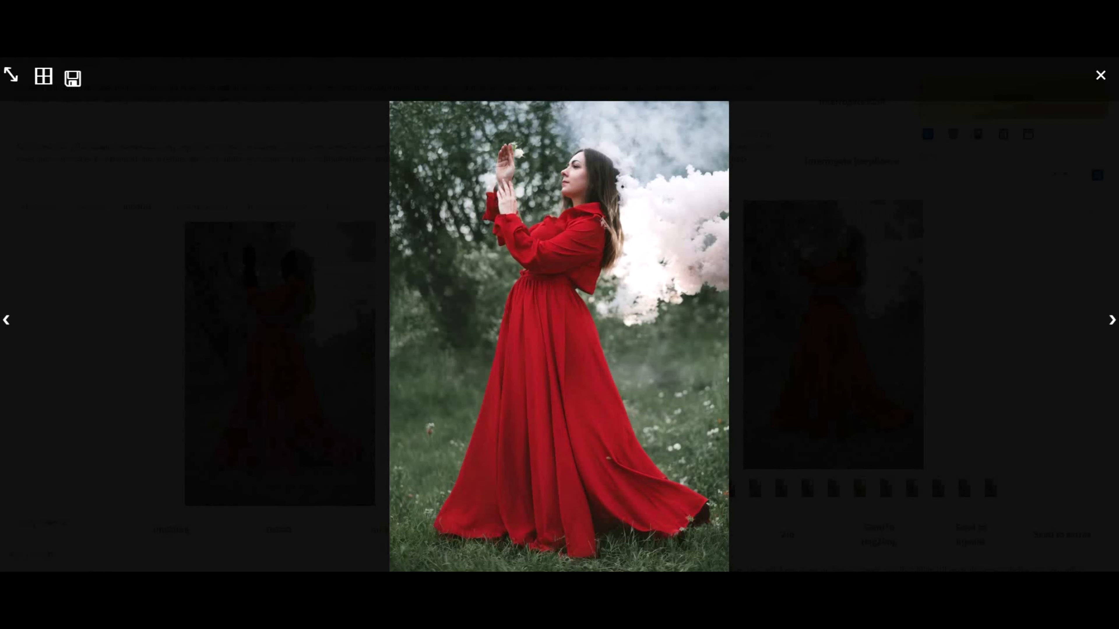
left_click(1110, 320)
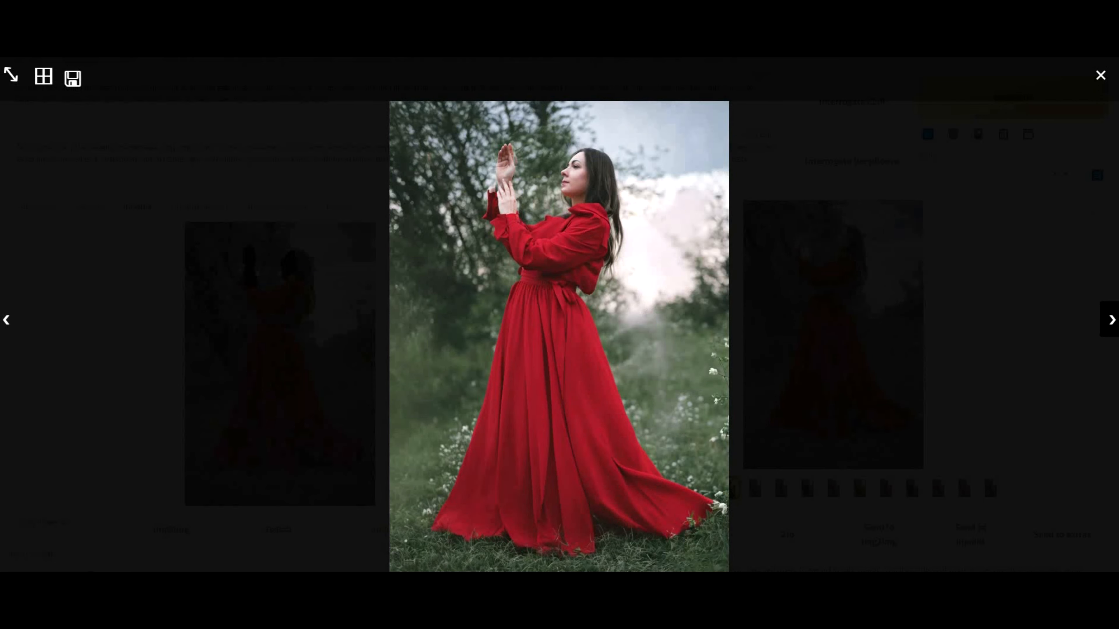
left_click(1110, 319)
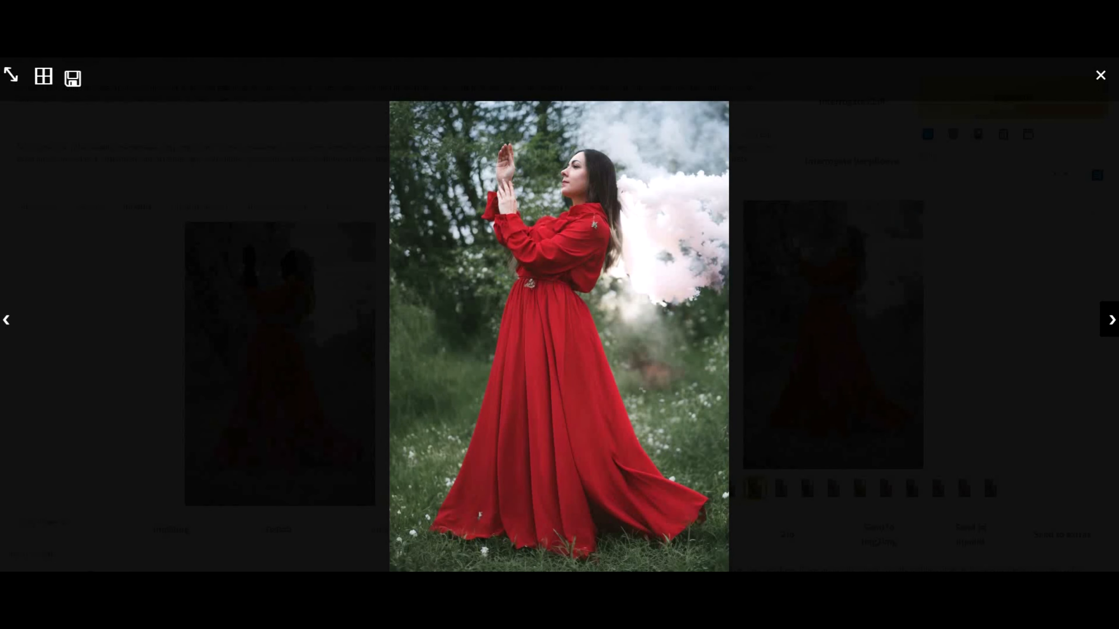
left_click(1110, 319)
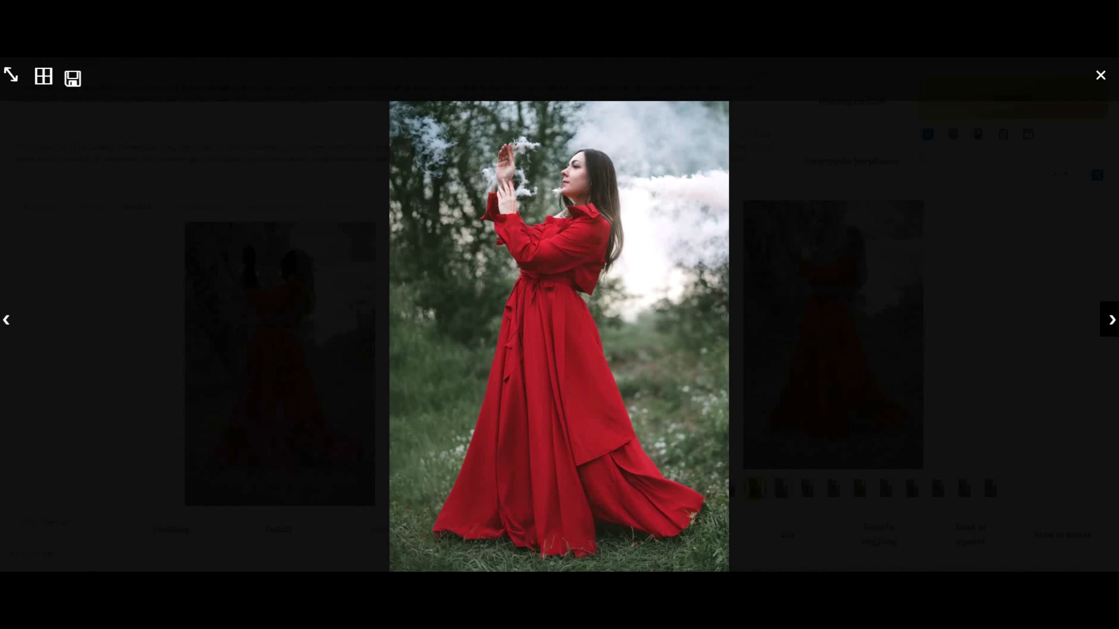
left_click(1110, 320)
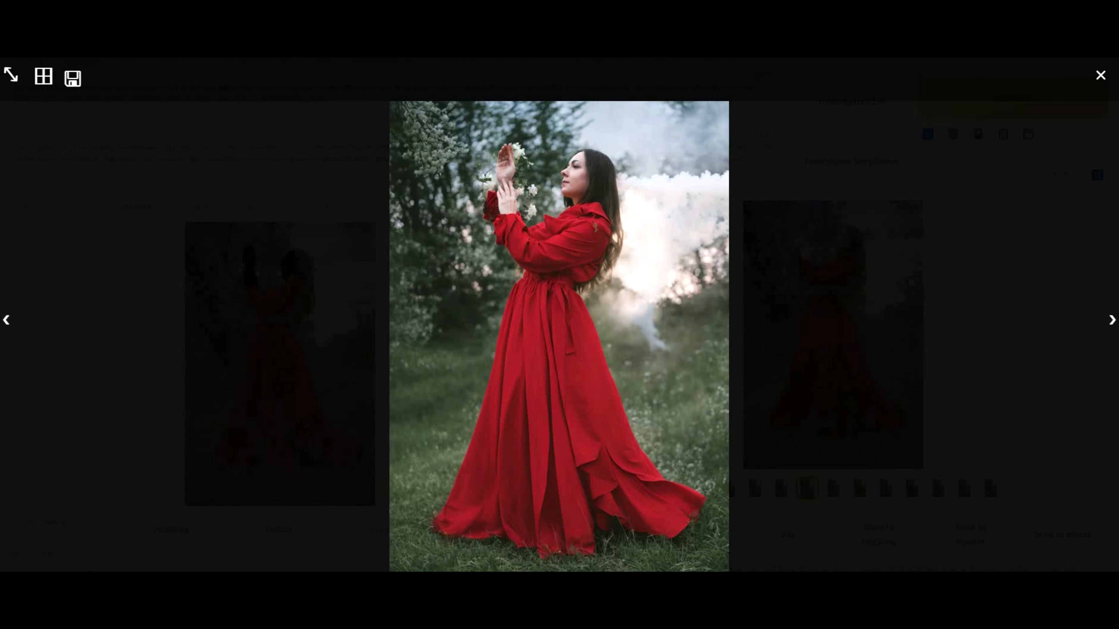
left_click(1110, 320)
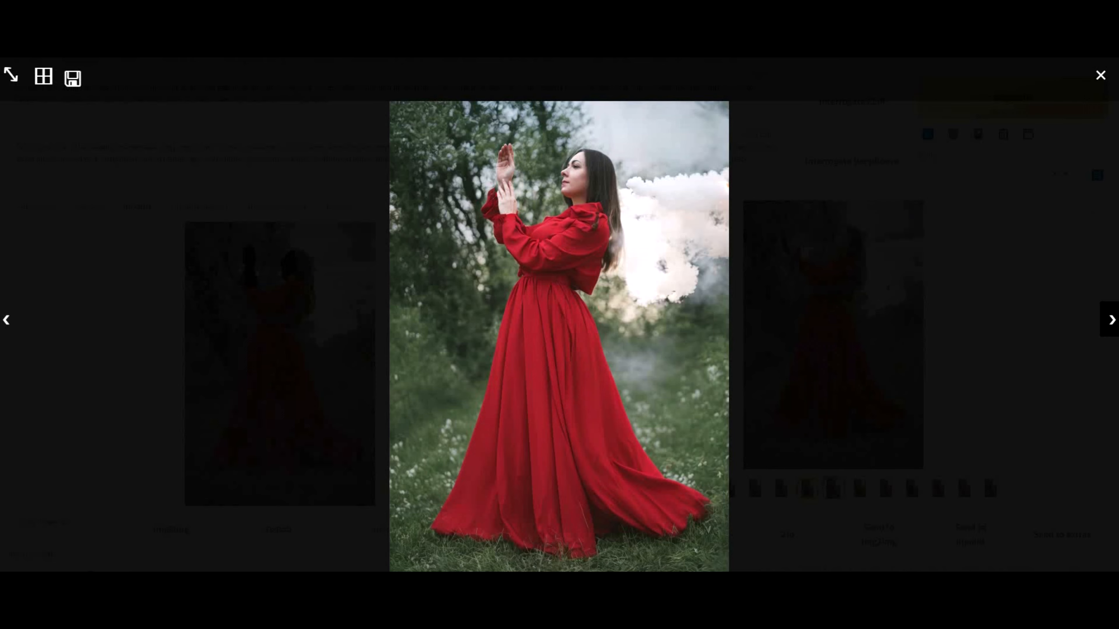
left_click(1110, 320)
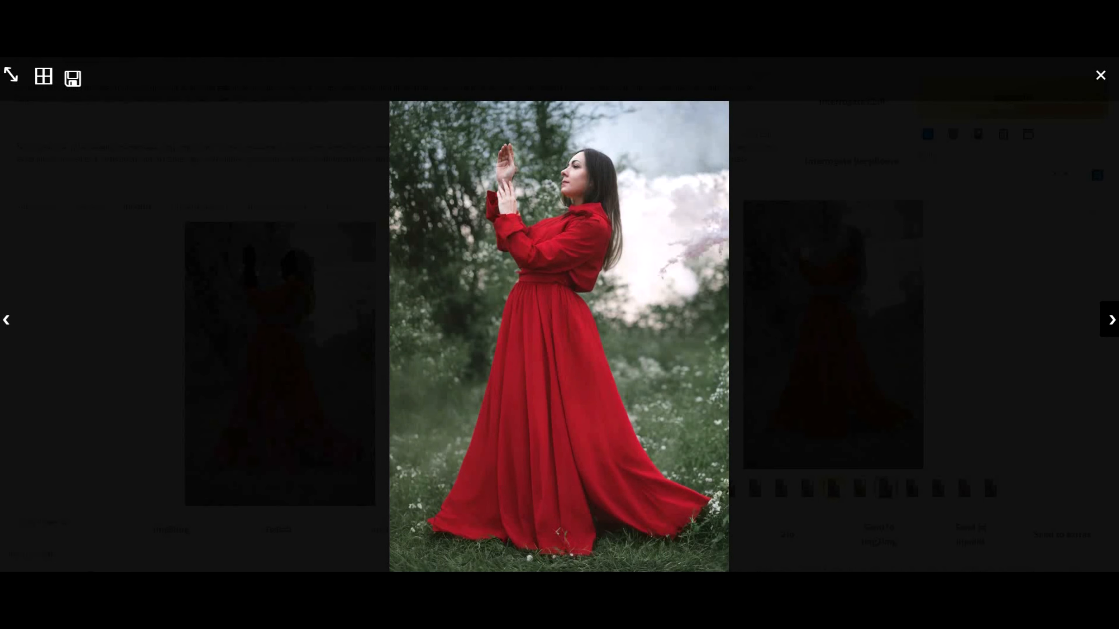
left_click(1110, 319)
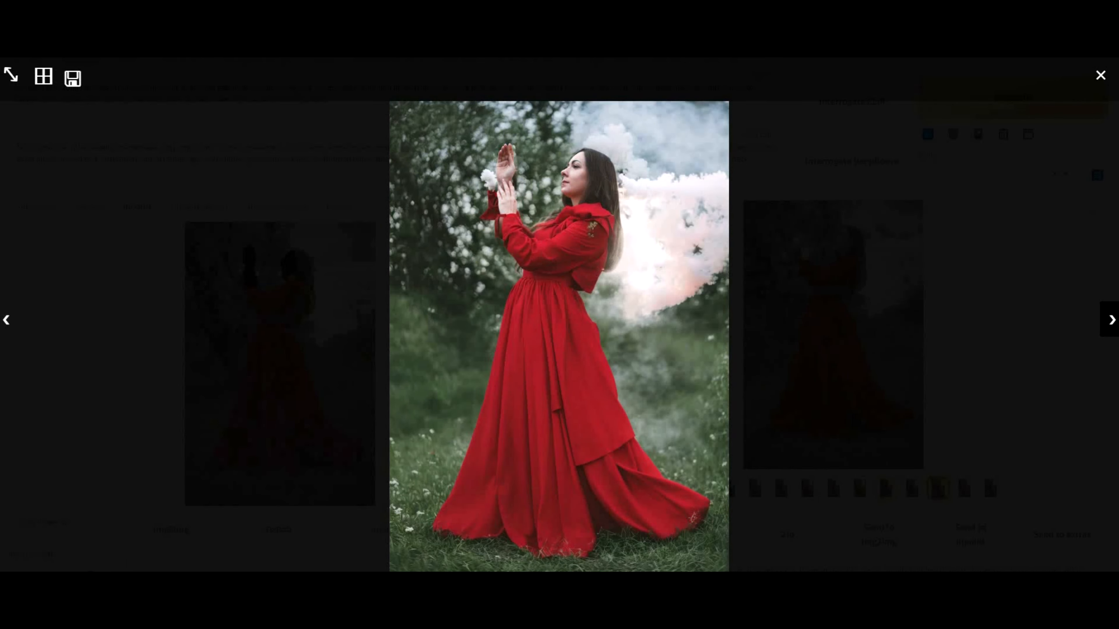
left_click(1110, 320)
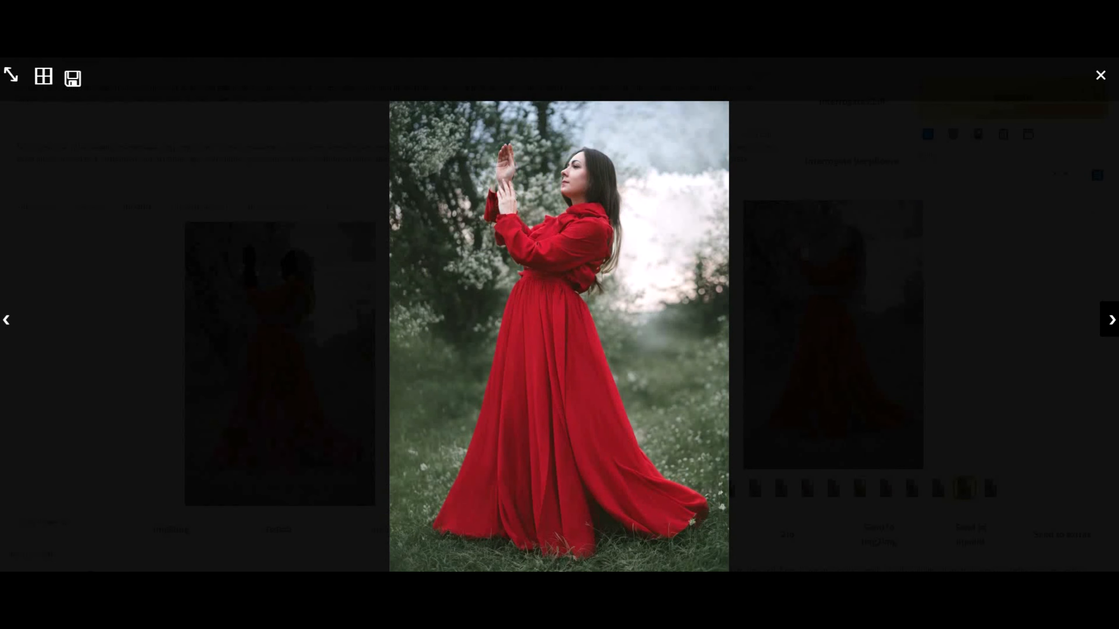
left_click(1110, 319)
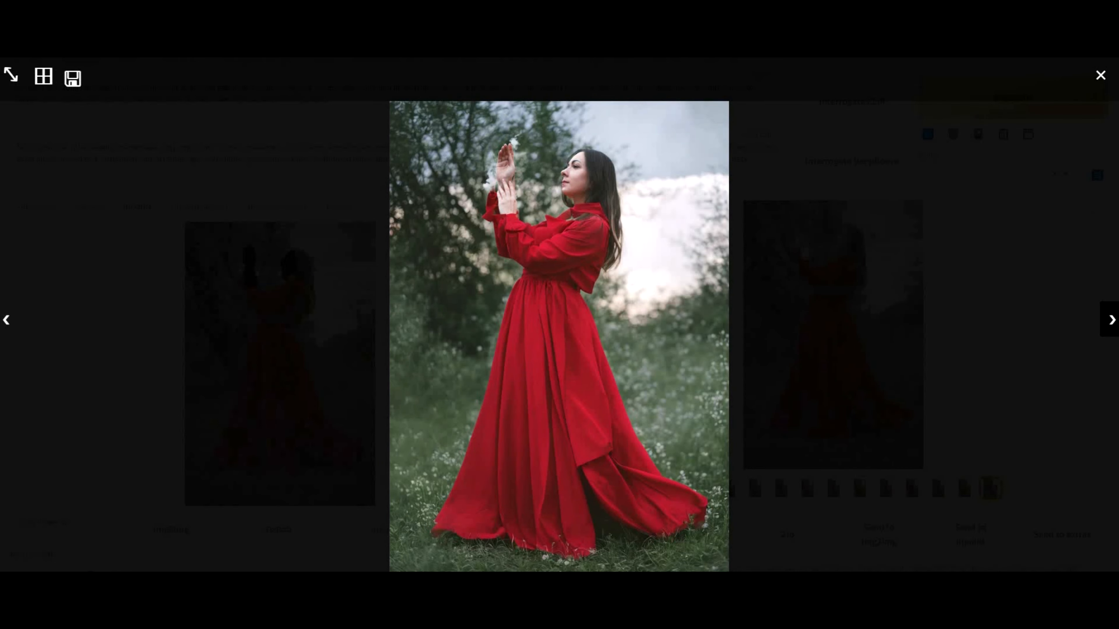
Step: Review the second batch as a grid and recheck its first three images at full size, comparing dress, smoke and flowers
left_click(1110, 319)
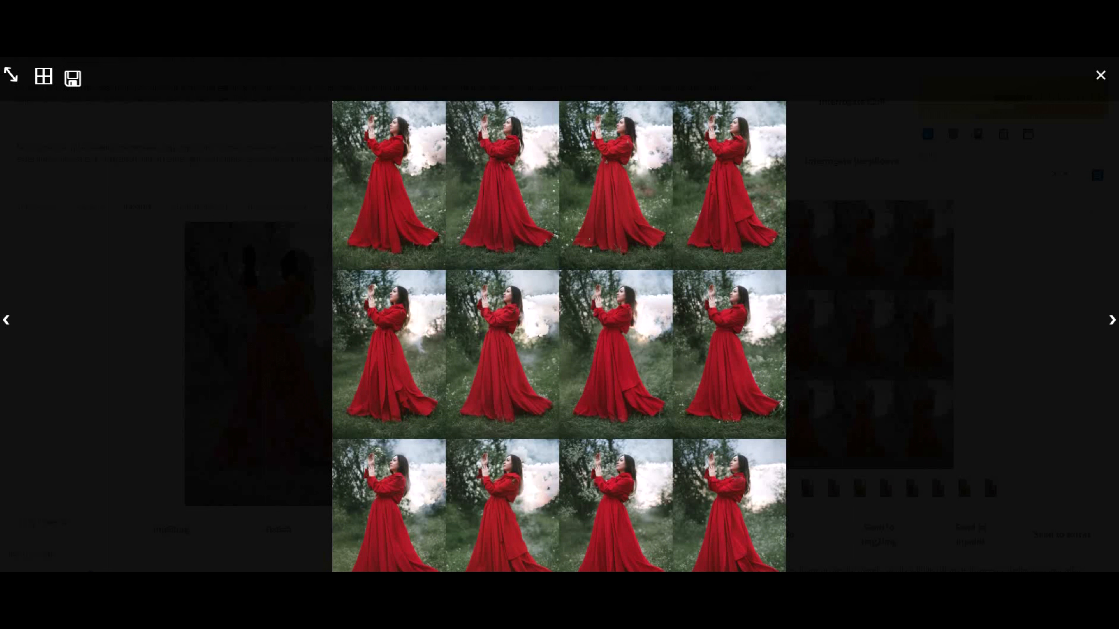
left_click(1101, 76)
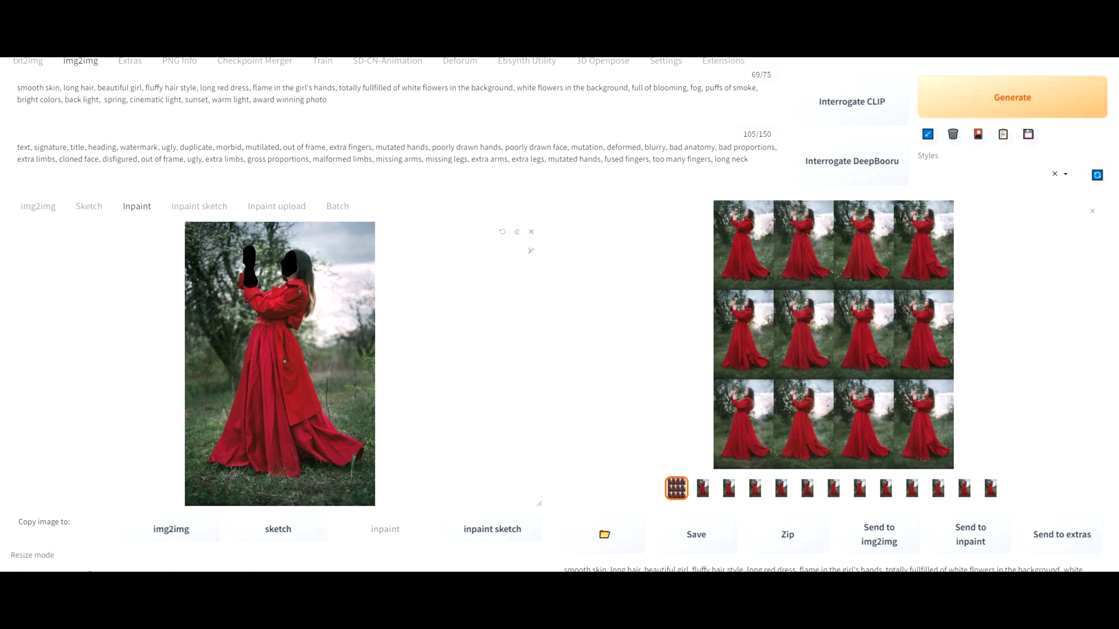
left_click(702, 489)
left_click(833, 335)
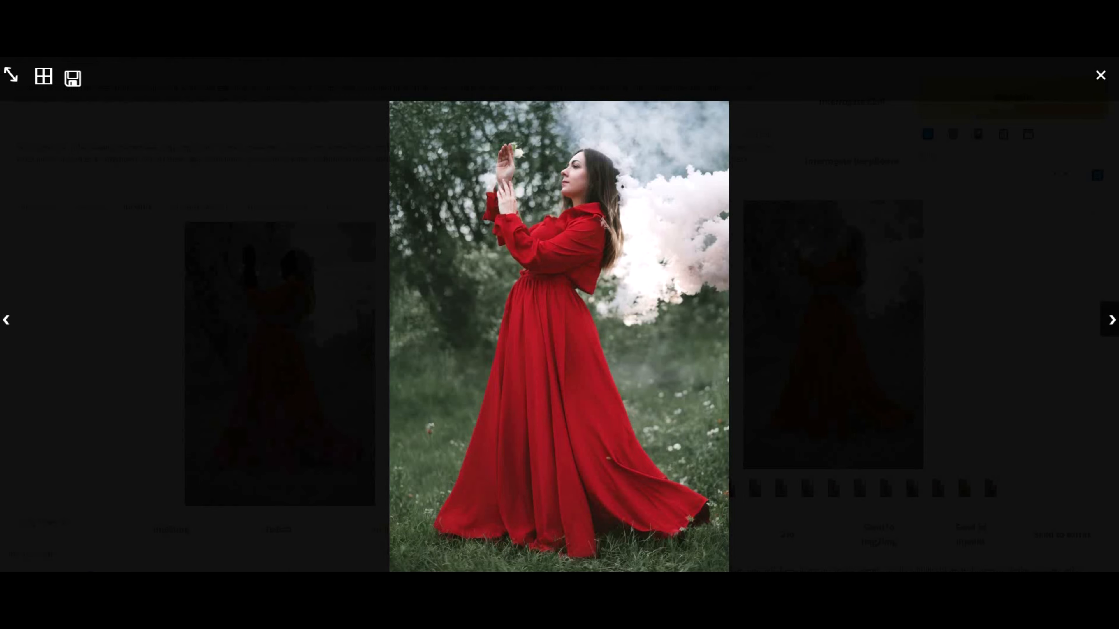
left_click(1109, 319)
left_click(1109, 320)
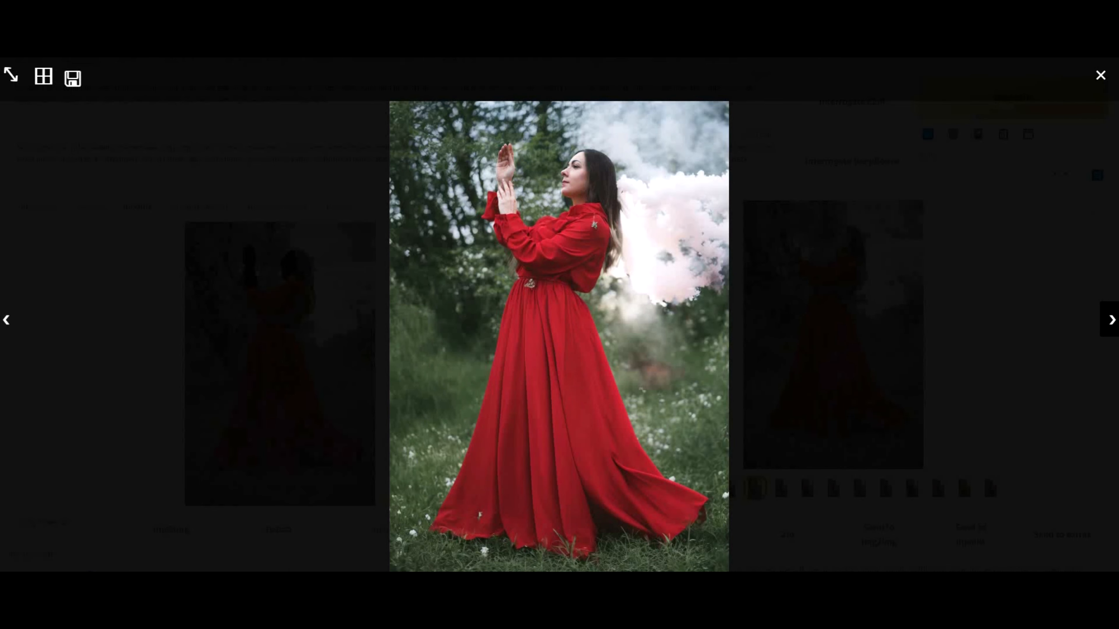
left_click(1101, 75)
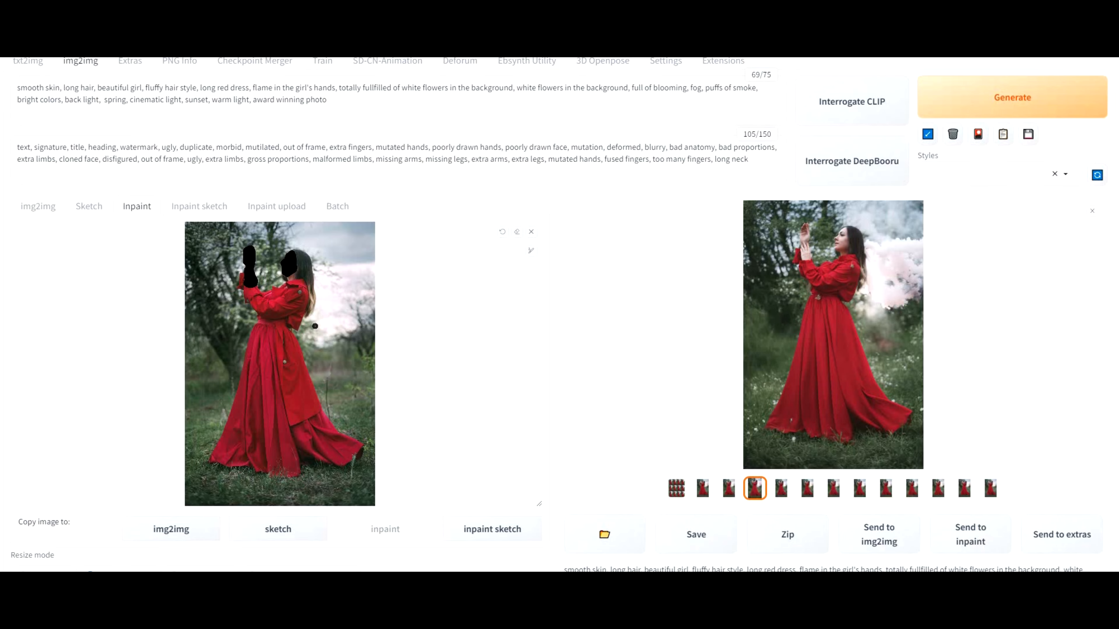
Step: Set the sampling steps to 33 with a slightly higher denoising strength, and generate a new batch of images
scroll(315, 326, "down", 8)
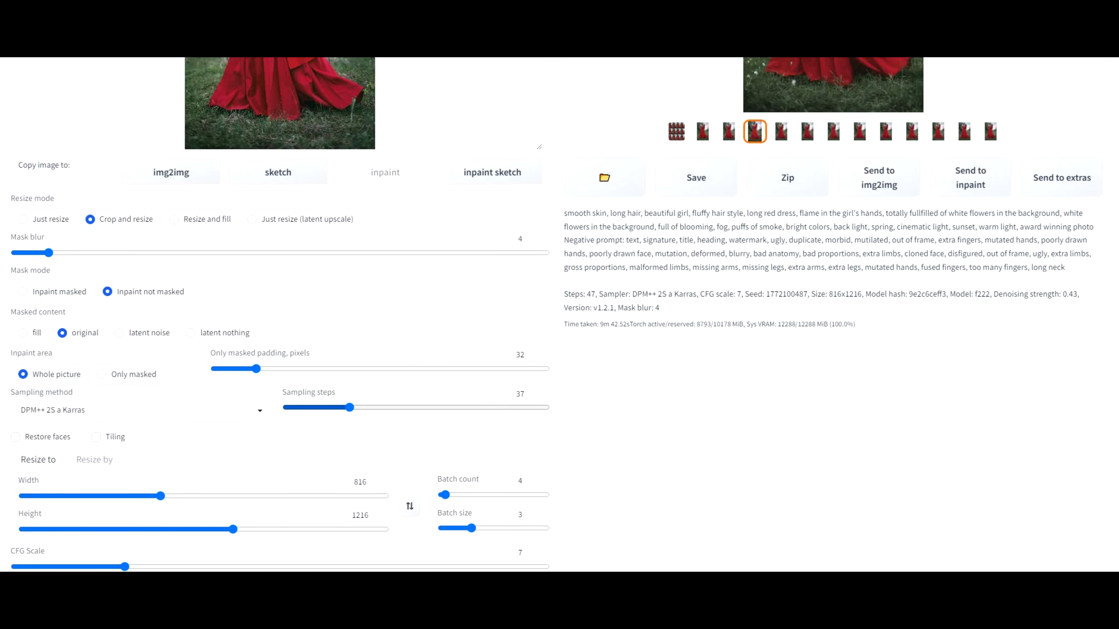
left_click_drag(349, 408, 343, 407)
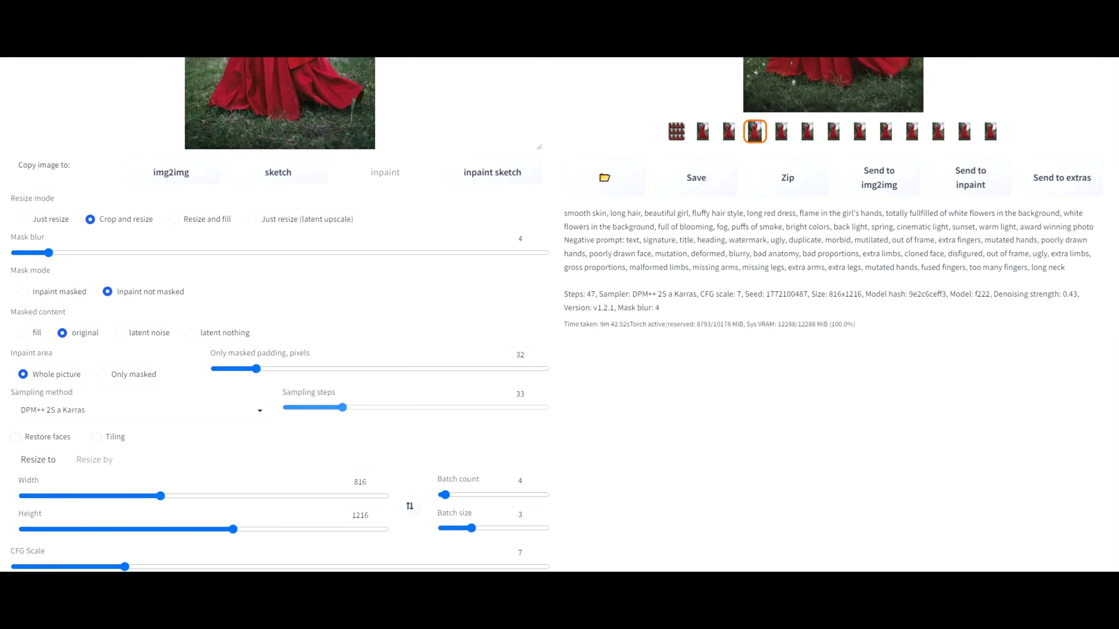
scroll(559, 309, "down", 3)
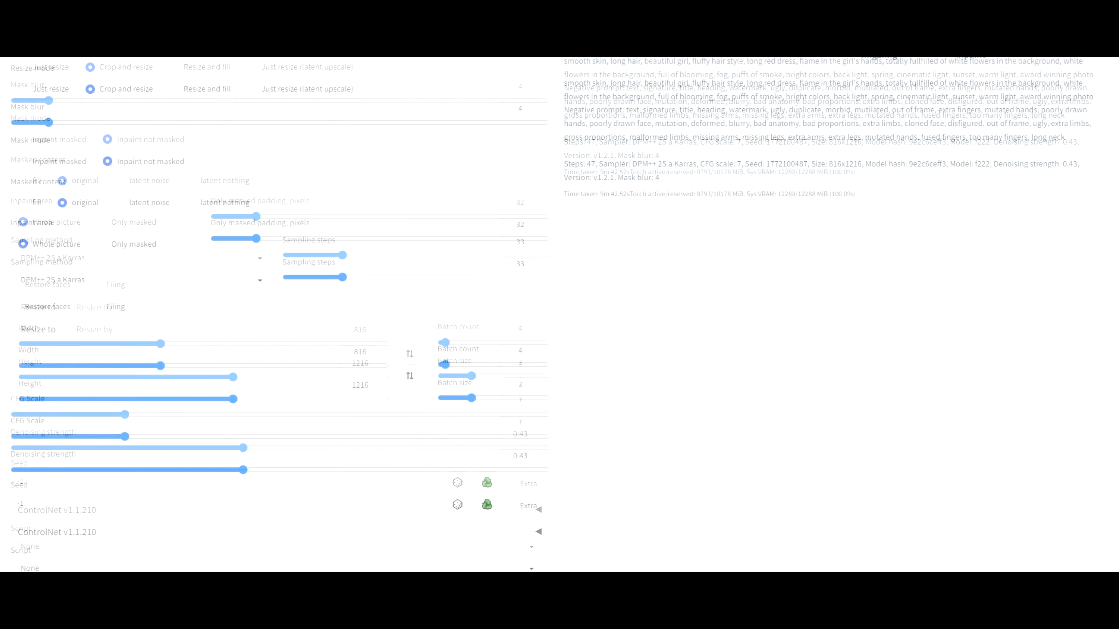
left_click_drag(243, 448, 280, 448)
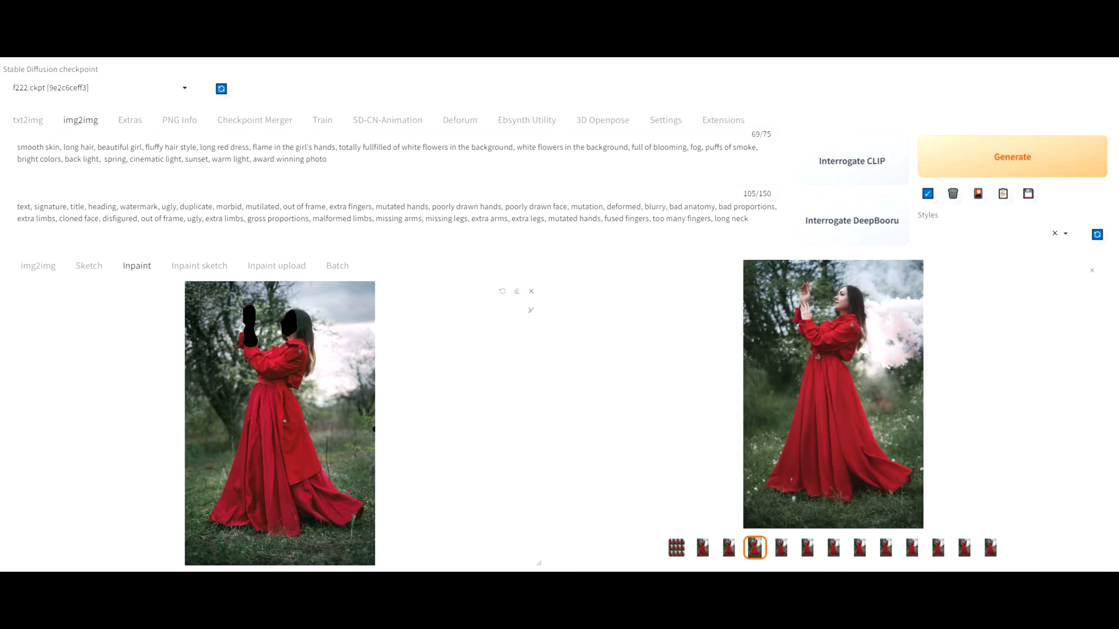
left_click(1012, 157)
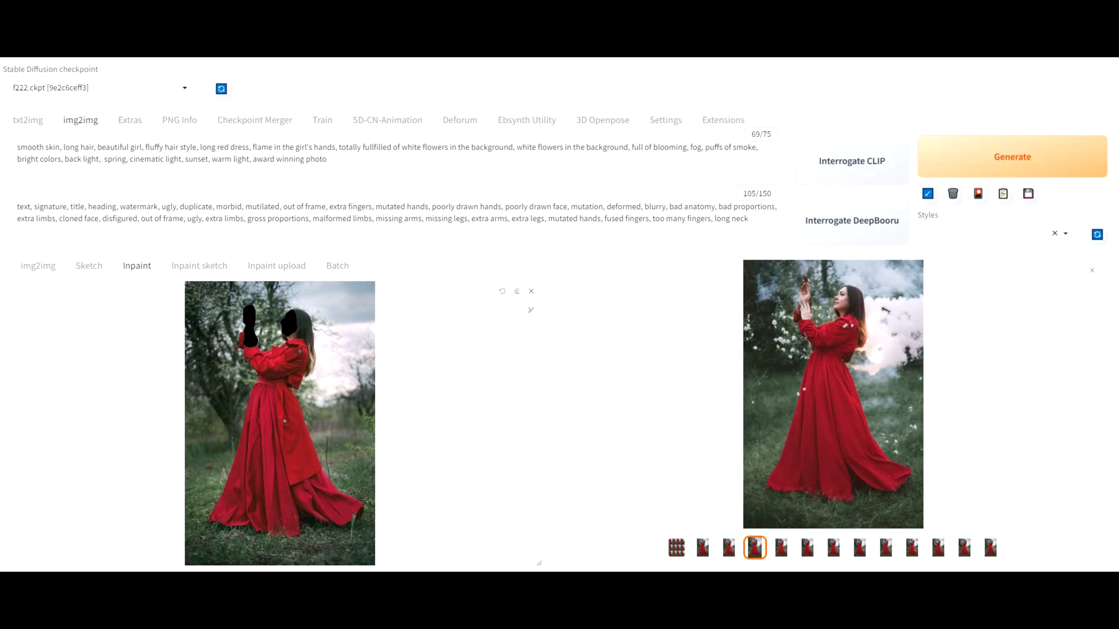
Step: Examine the new batch image by image at full size, ending with the grid, checking the smoke, flowers, hands and dress
left_click(702, 547)
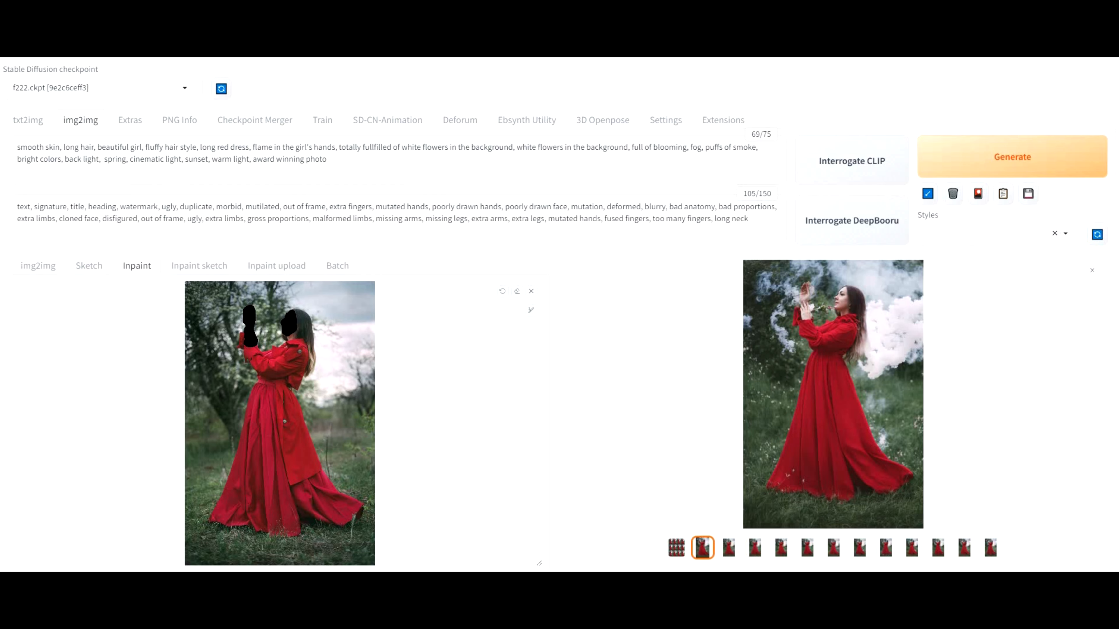
left_click(832, 394)
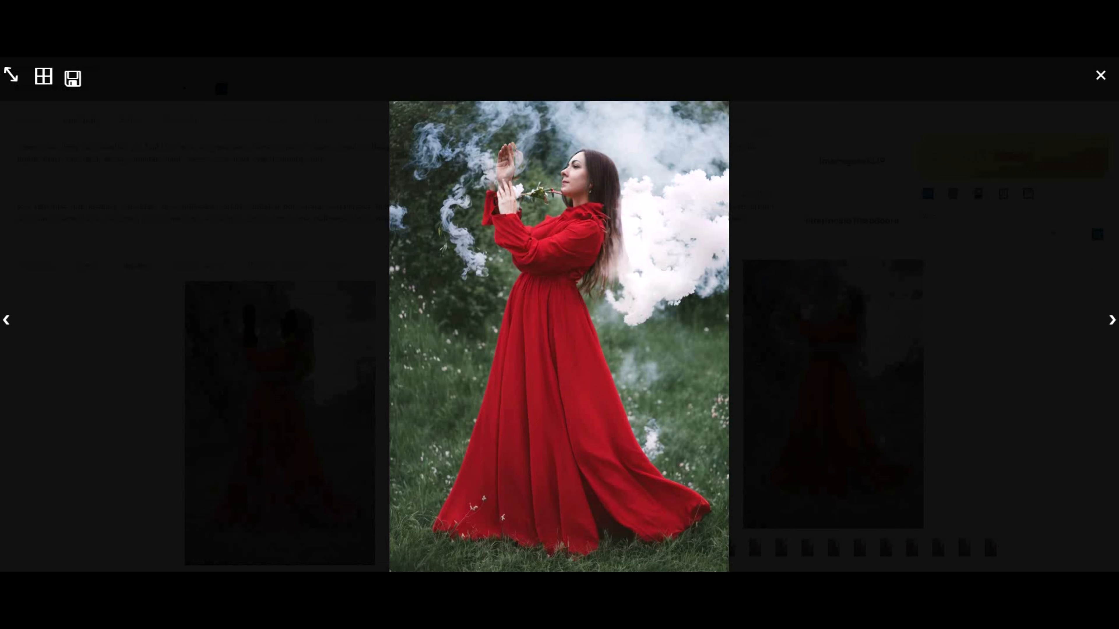
left_click(1111, 320)
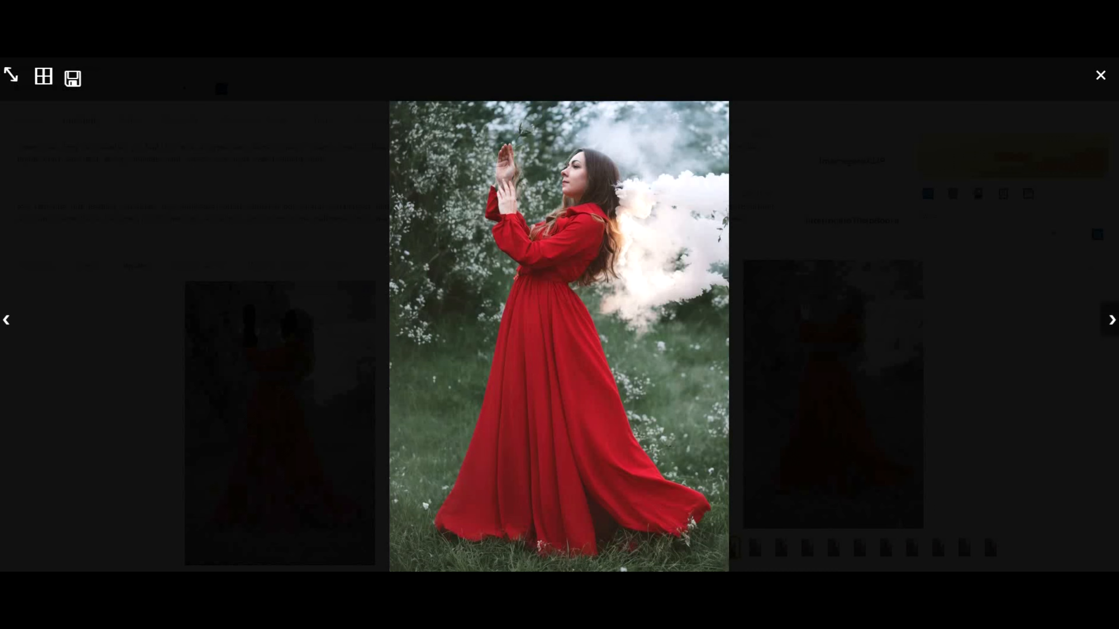
left_click(1110, 319)
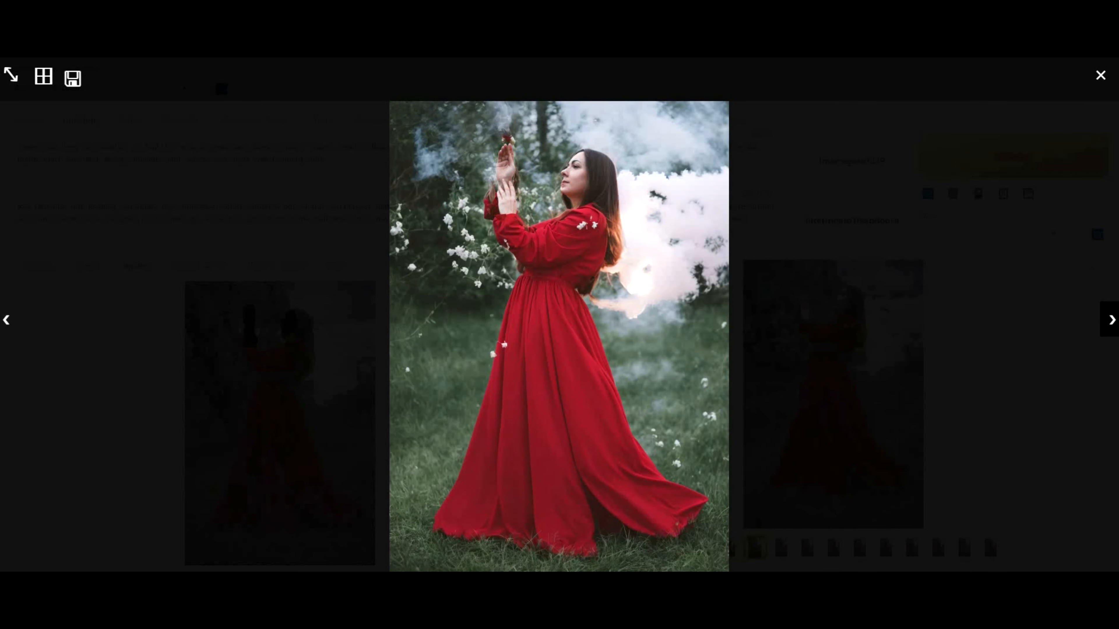
left_click(1110, 319)
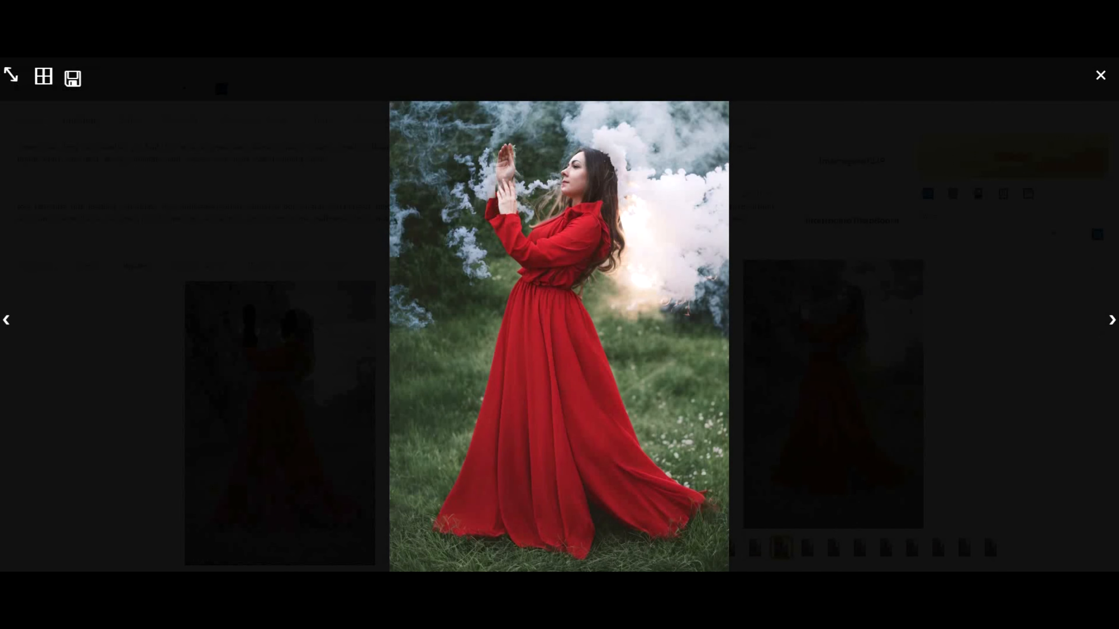
left_click(1110, 319)
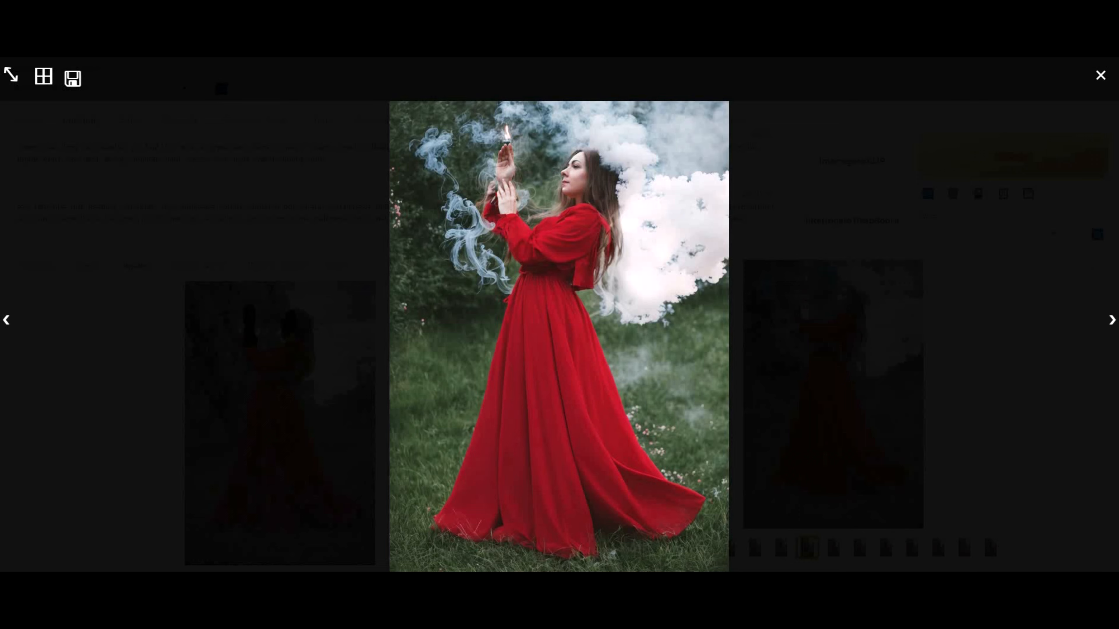
left_click(1110, 319)
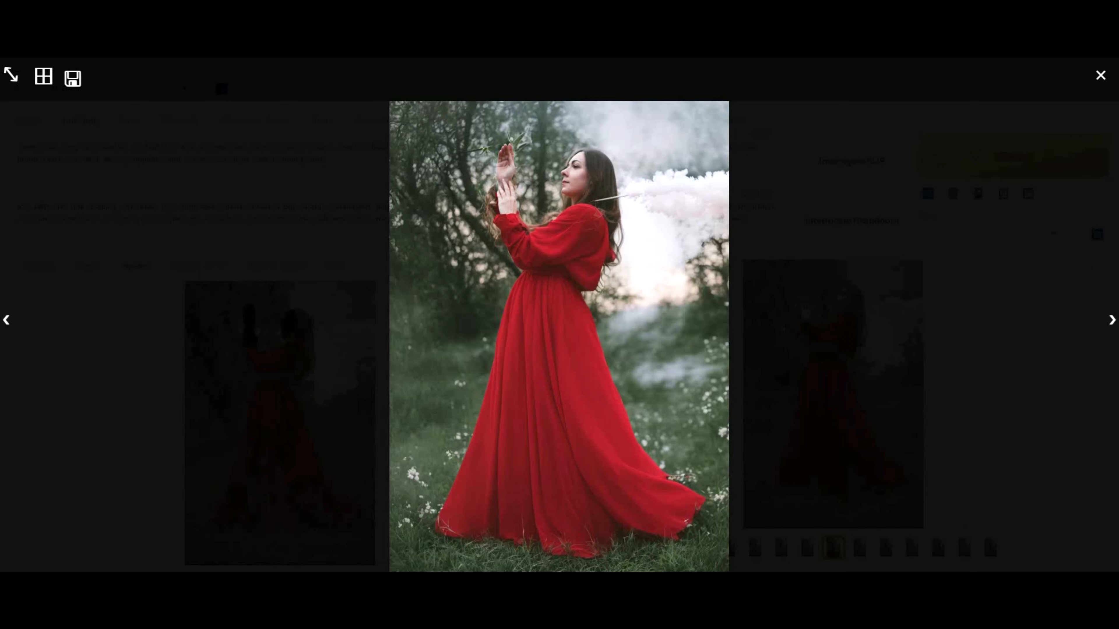
left_click(1110, 320)
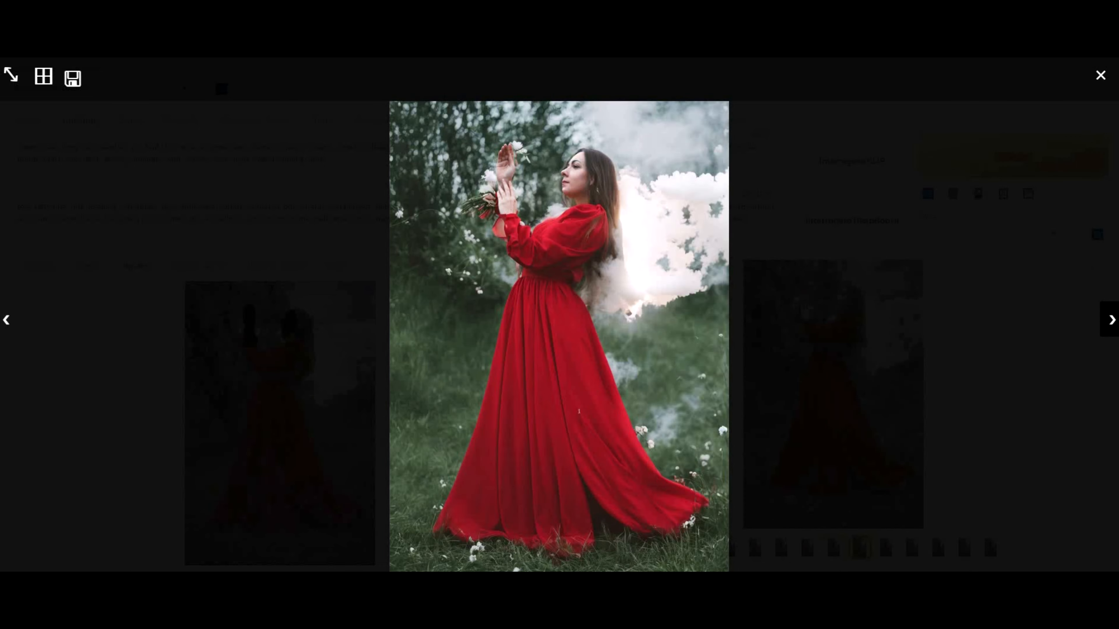
left_click(1110, 320)
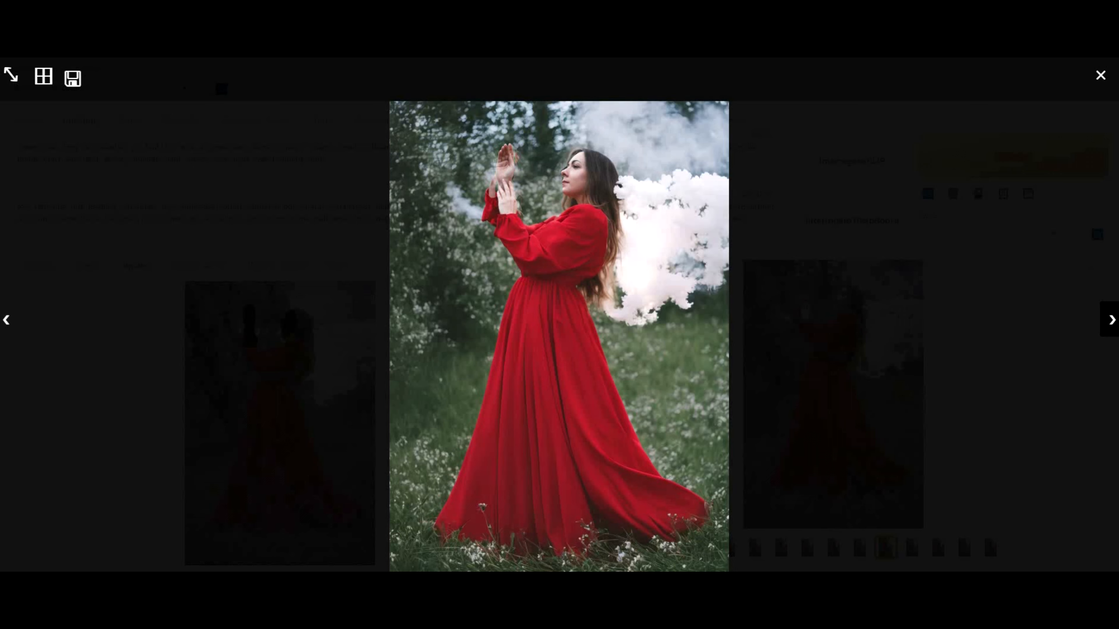
left_click(1110, 319)
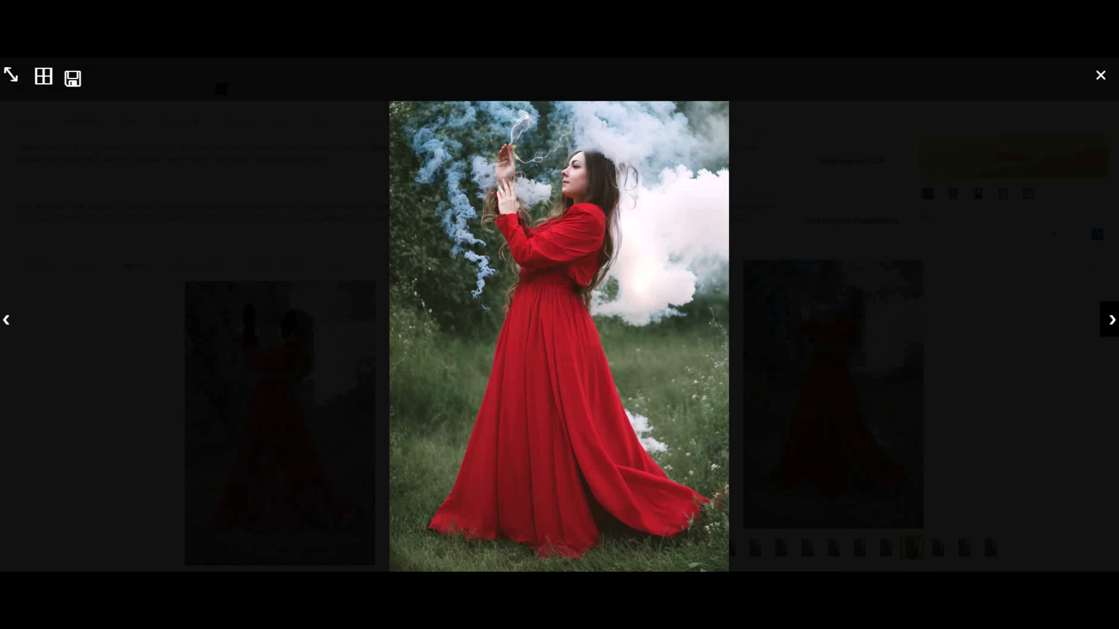
left_click(1110, 320)
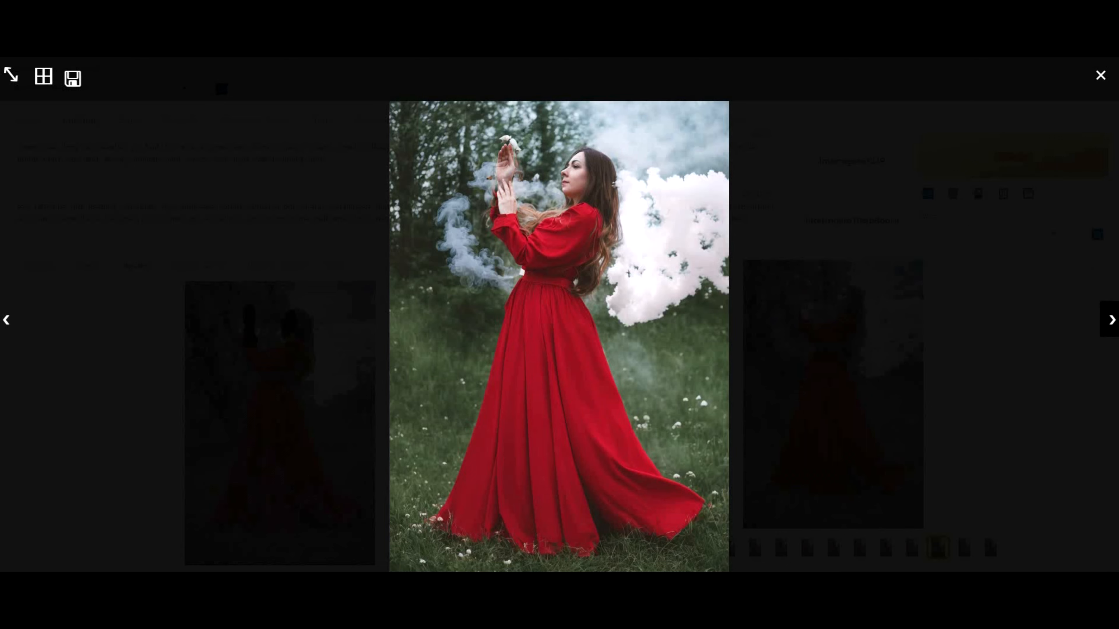
left_click(1110, 320)
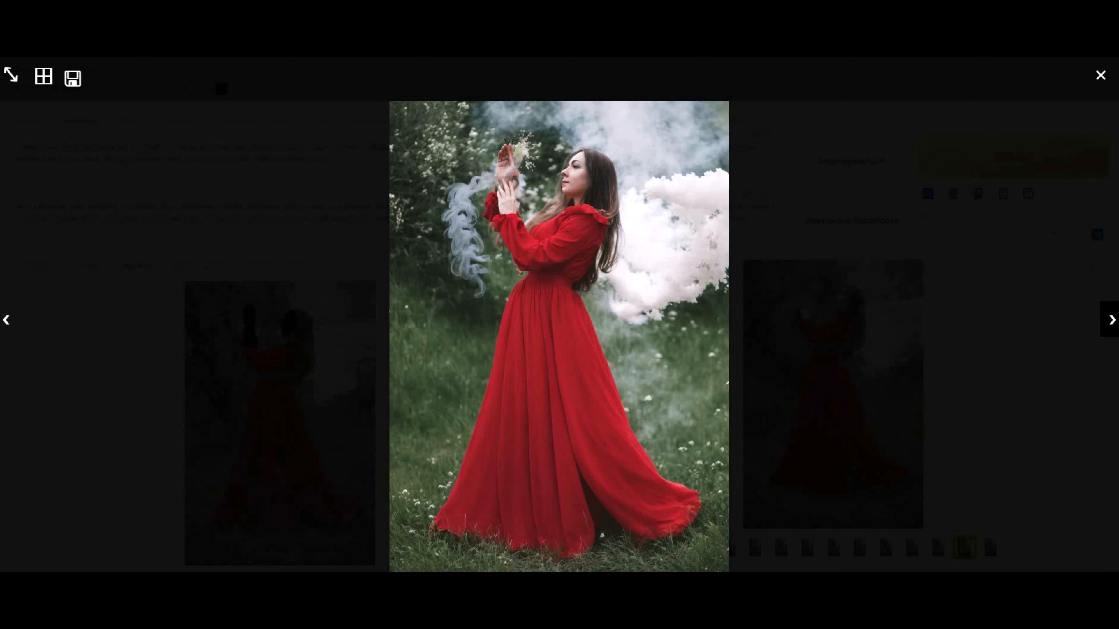
left_click(1111, 319)
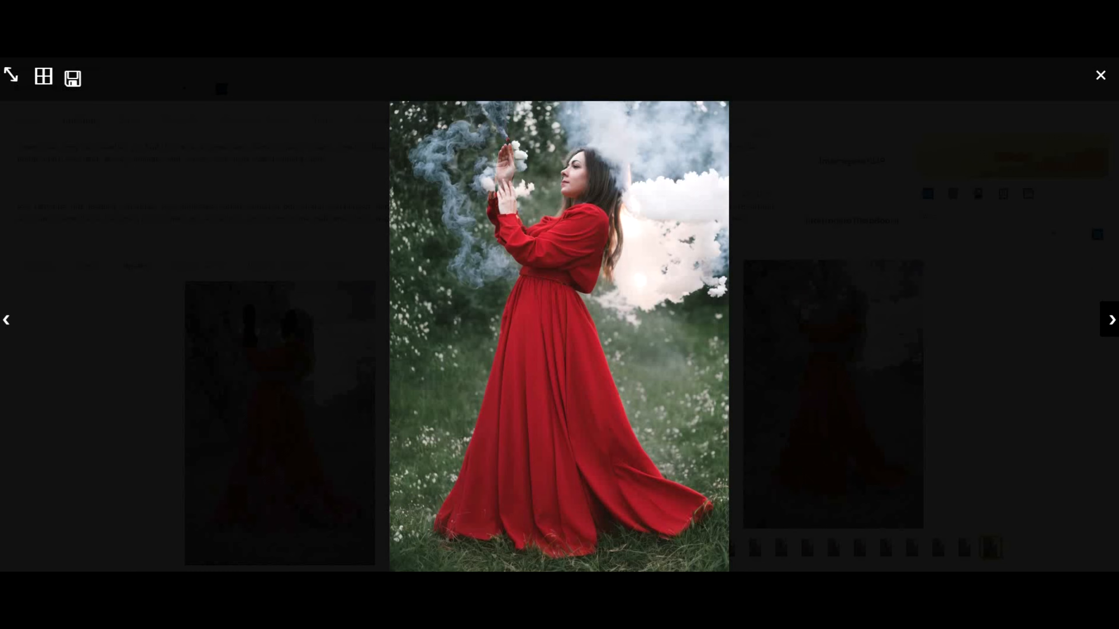
left_click(1110, 320)
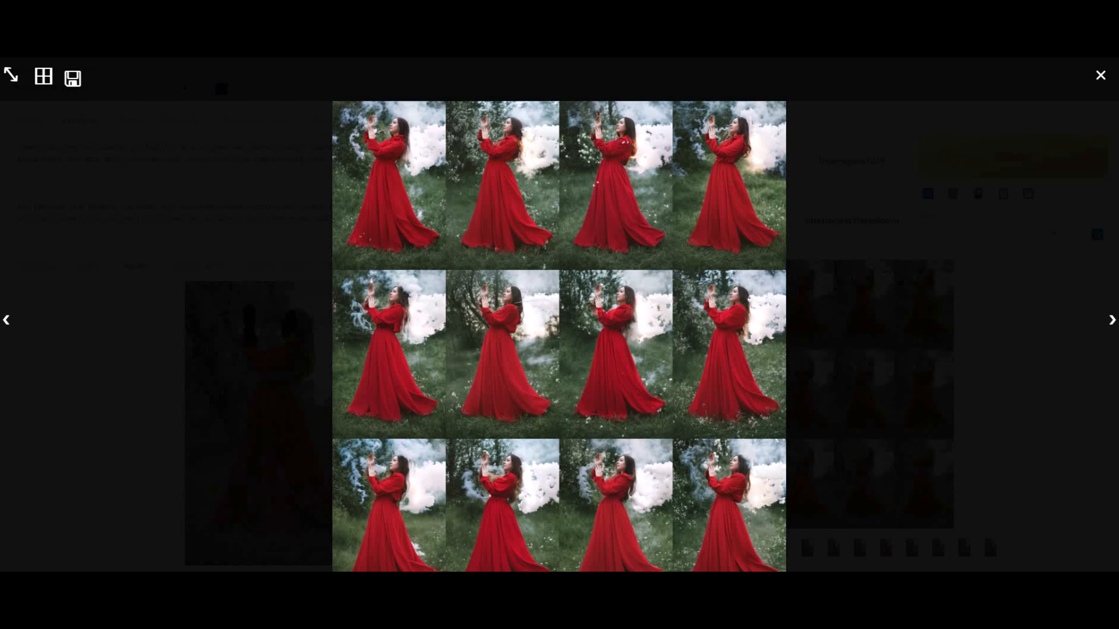
key("Escape")
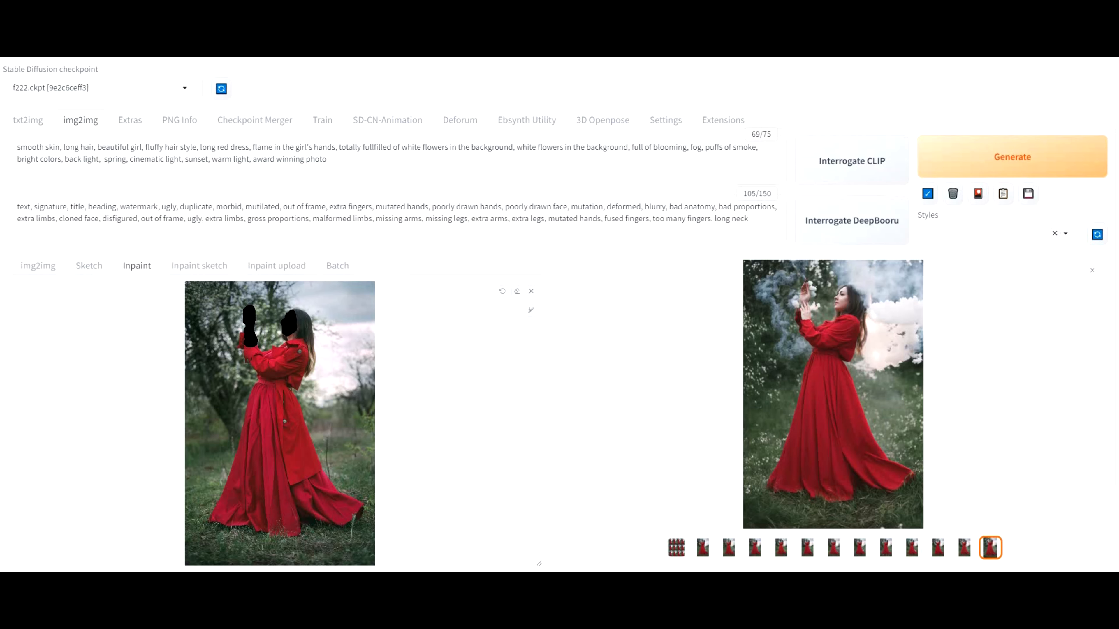
Step: Switch the Stable Diffusion checkpoint to icbinpICantBelieveIts_v7.safetensors and generate another batch with the same prompt and mask
left_click(97, 88)
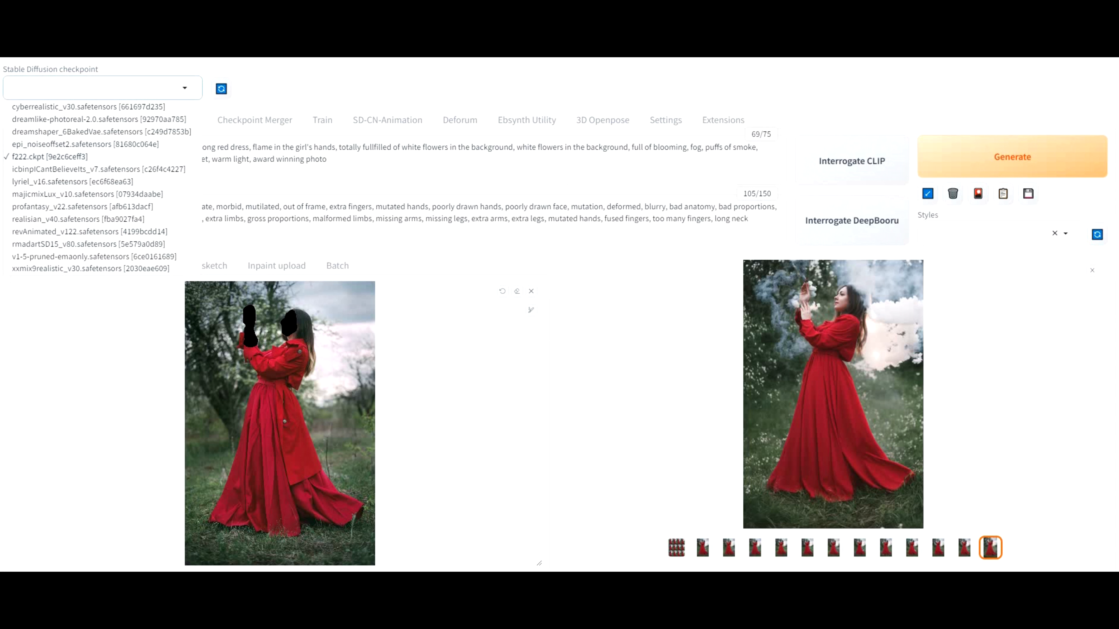
left_click(98, 169)
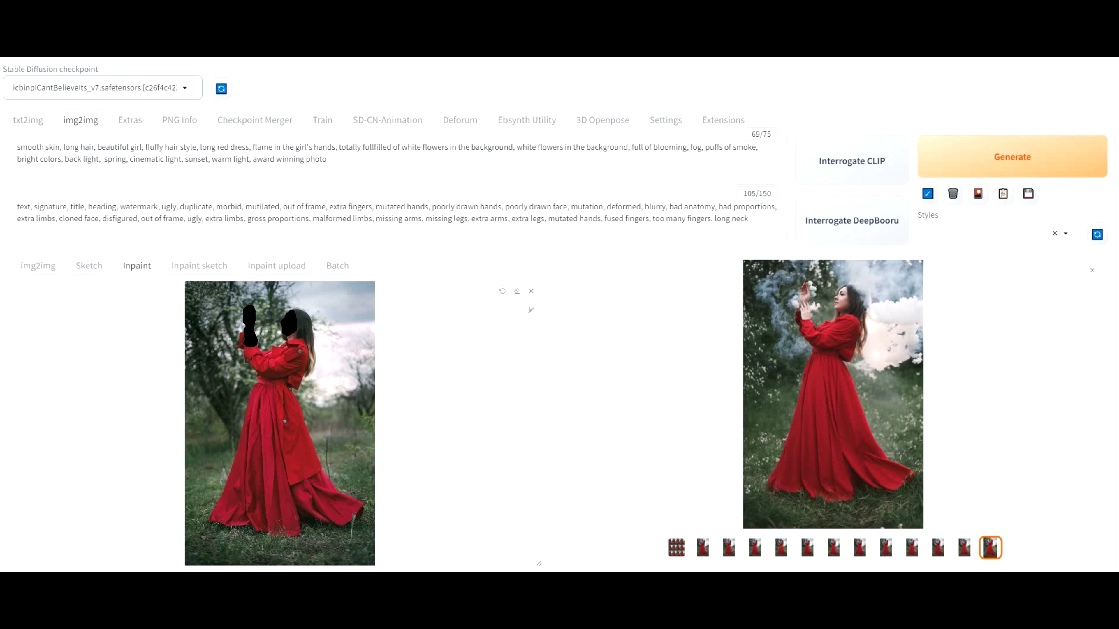
left_click(1012, 157)
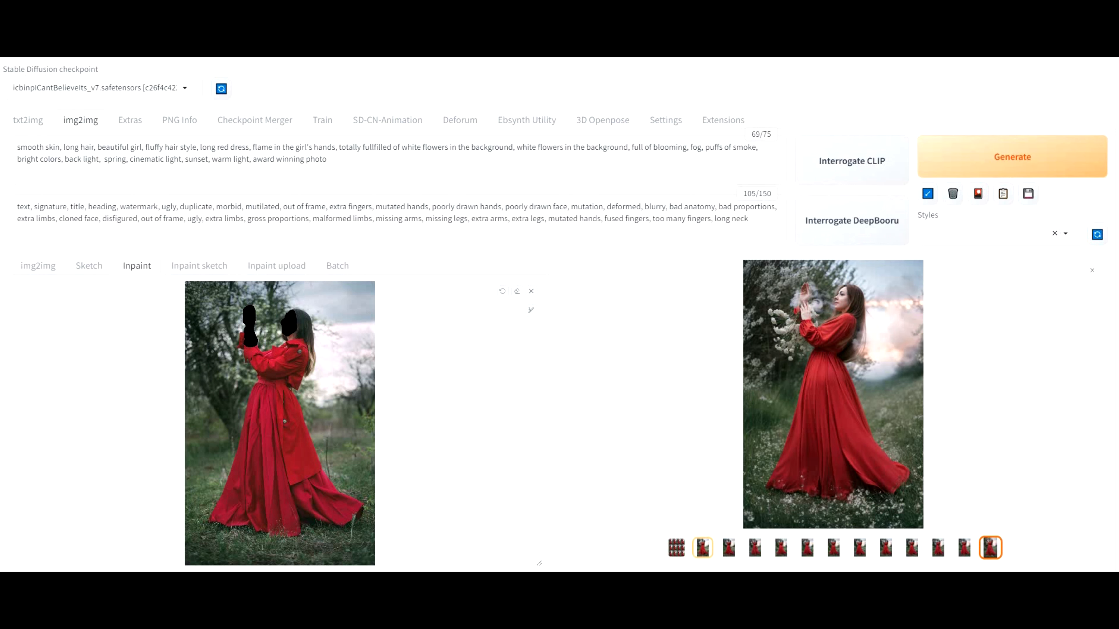
Step: Examine every image of the icbinpICantBelieveIts_v7 batch at full size, ending with the grid, checking smoke, flowers, hair, hands and dress
left_click(702, 548)
left_click(832, 394)
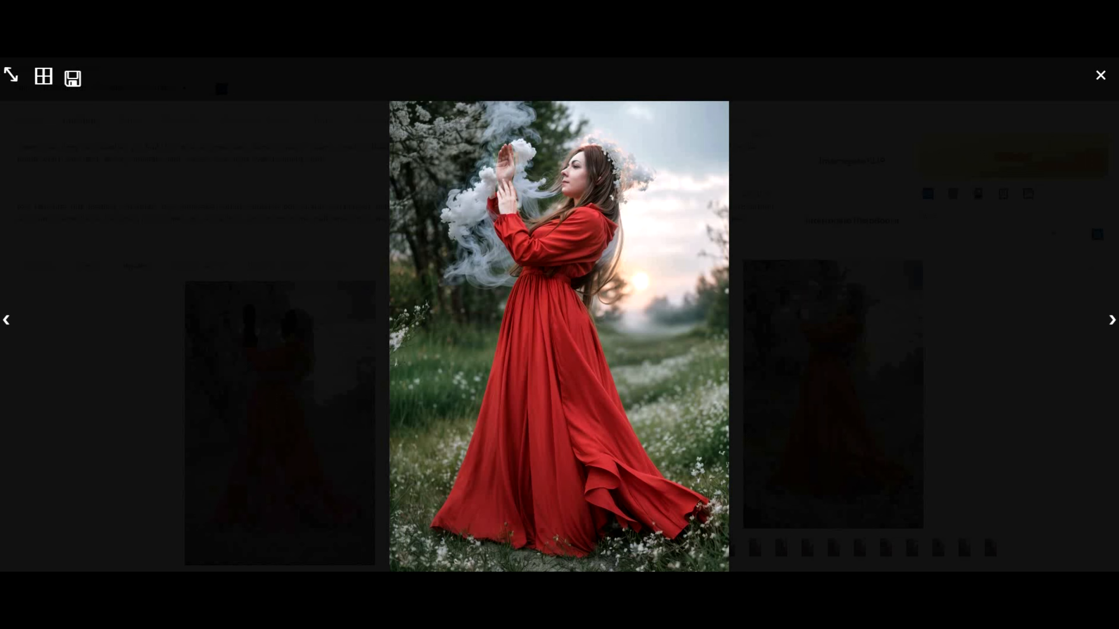
left_click(1111, 320)
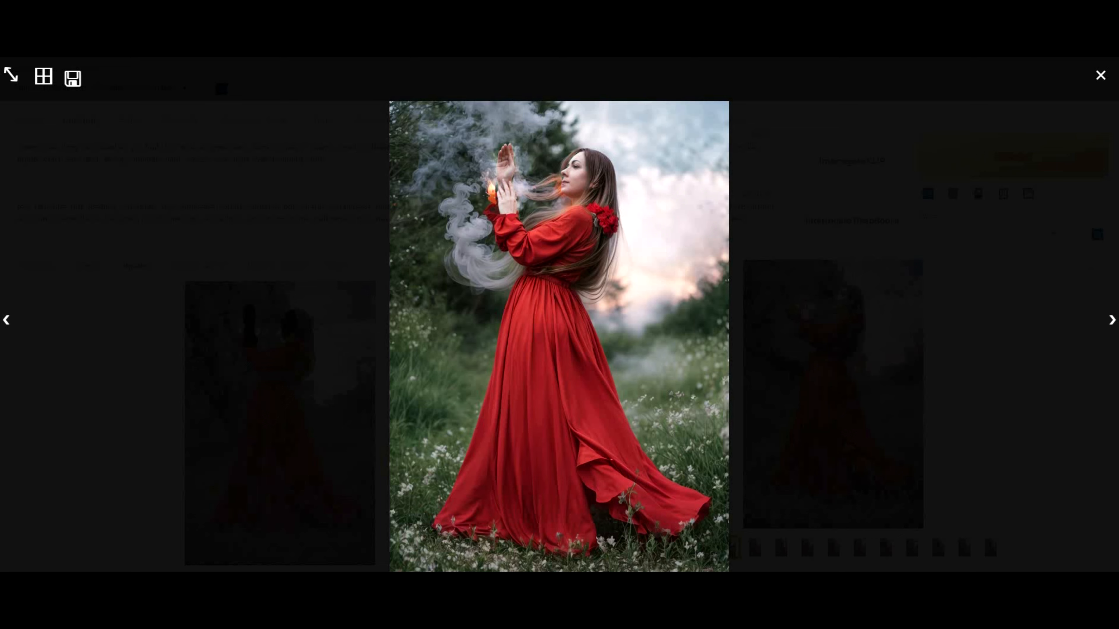
left_click(1111, 320)
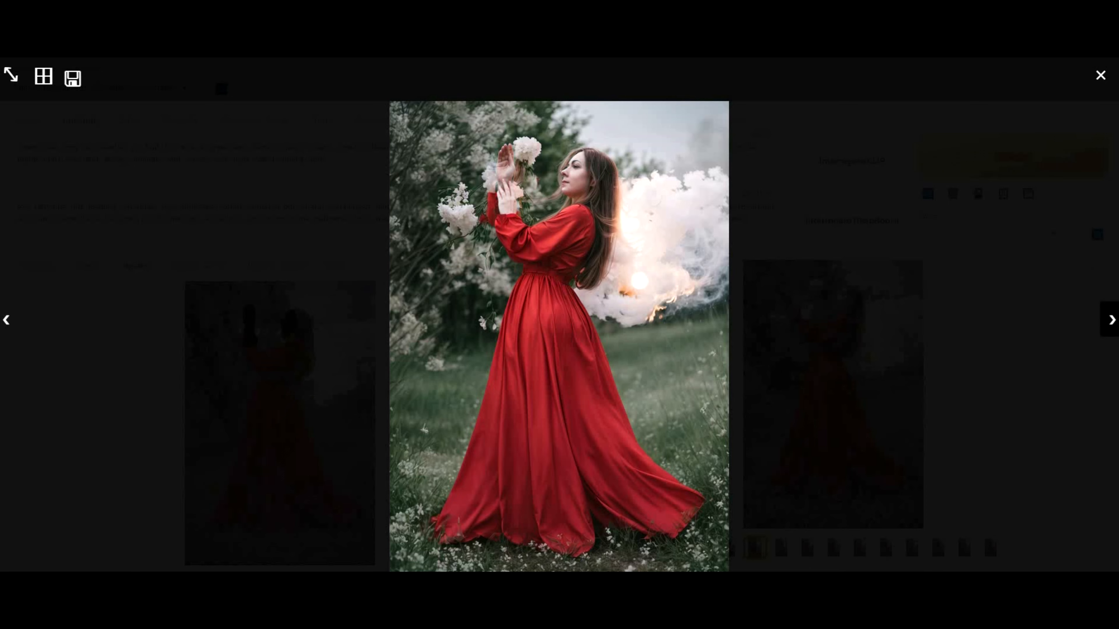
left_click(1111, 320)
left_click(1112, 319)
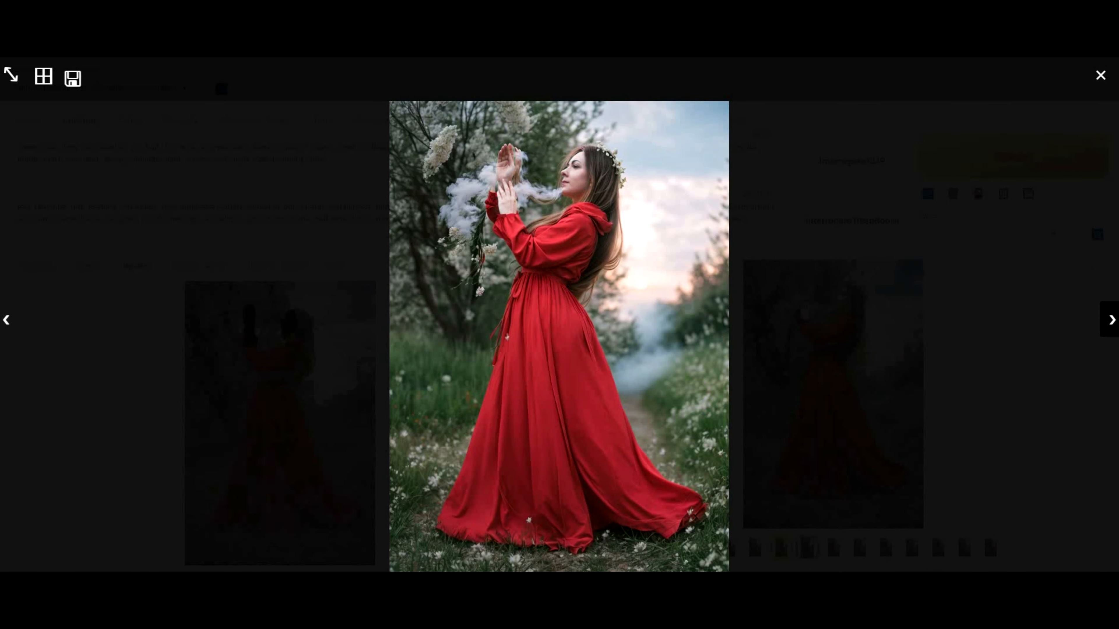
left_click(1111, 320)
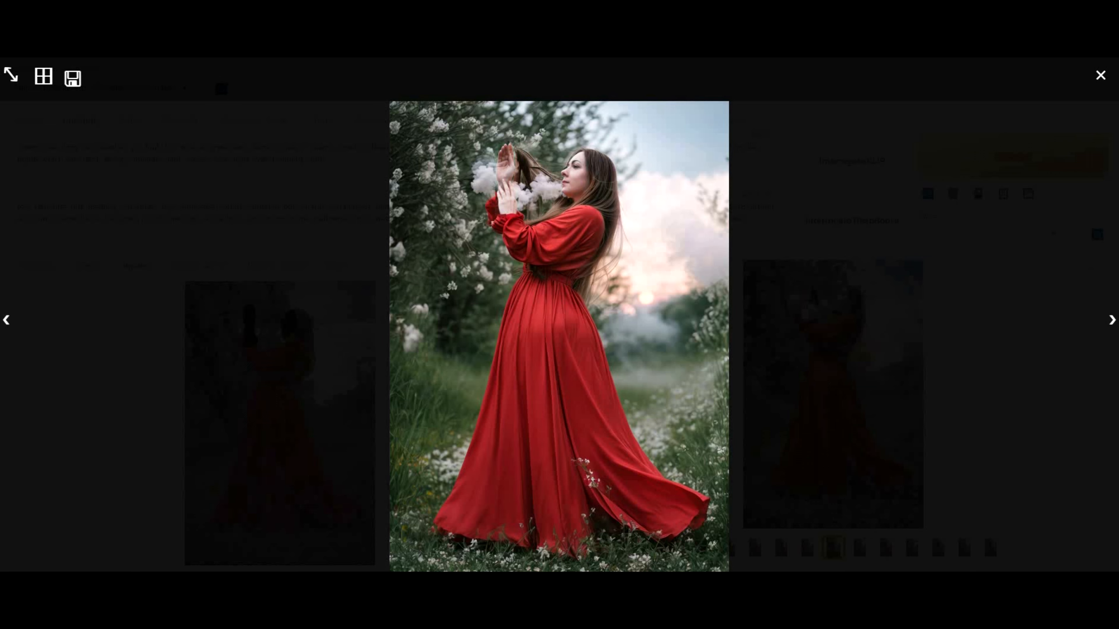
left_click(1111, 319)
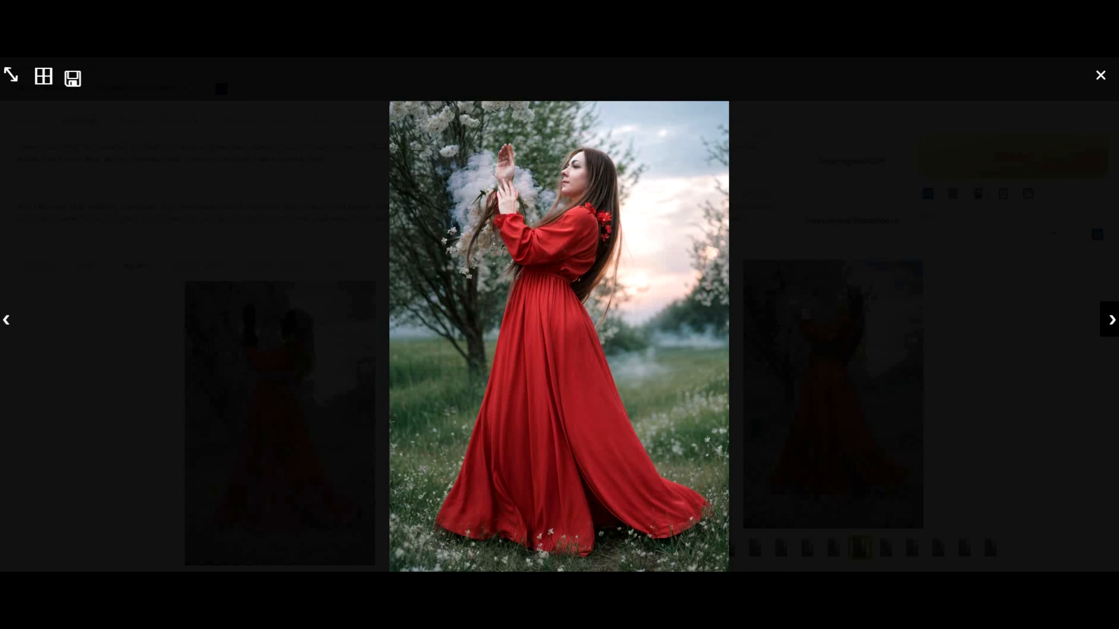
left_click(1111, 319)
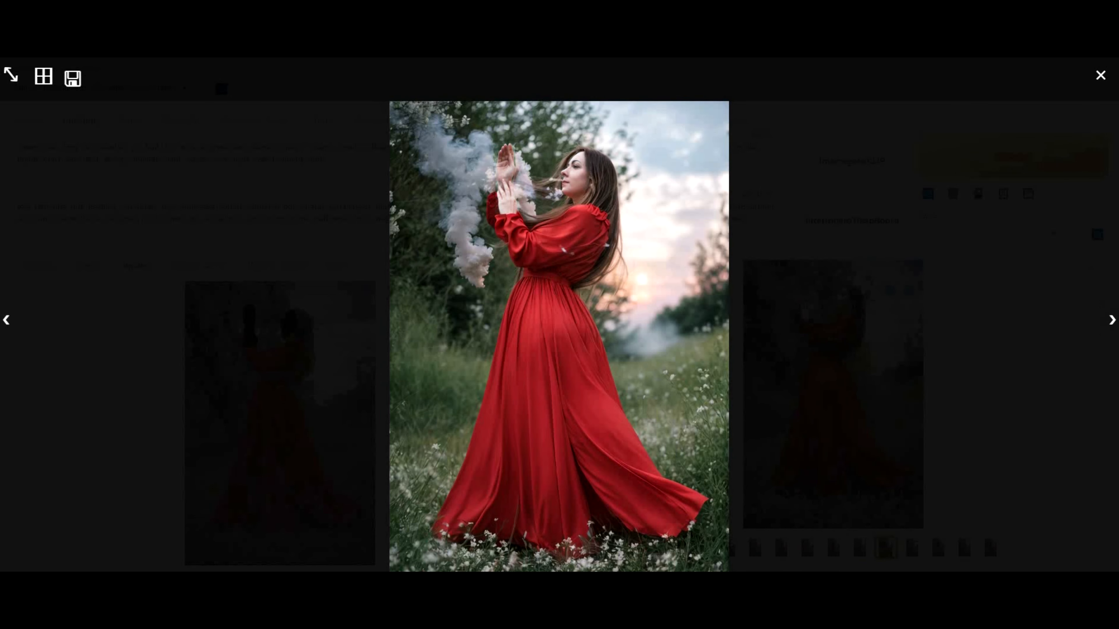
left_click(1112, 319)
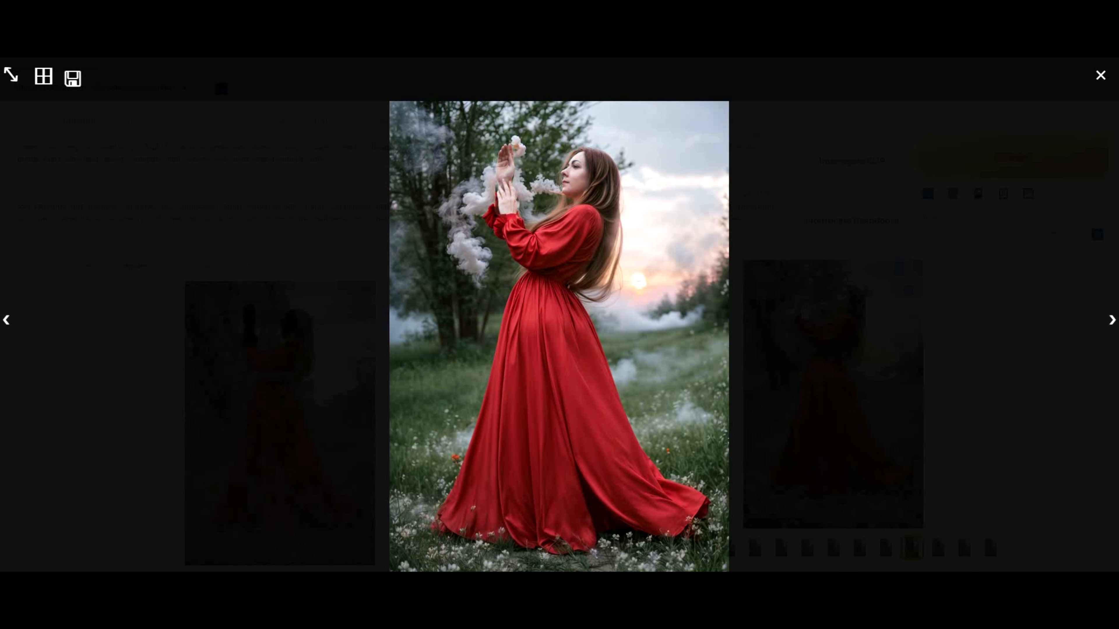
left_click(1111, 320)
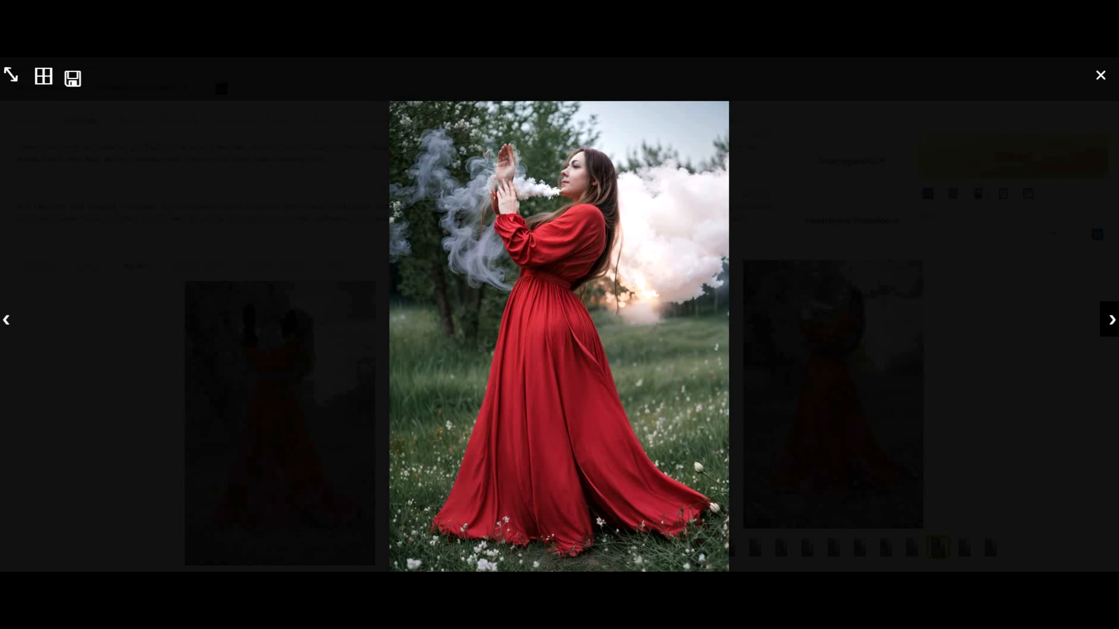
left_click(1112, 320)
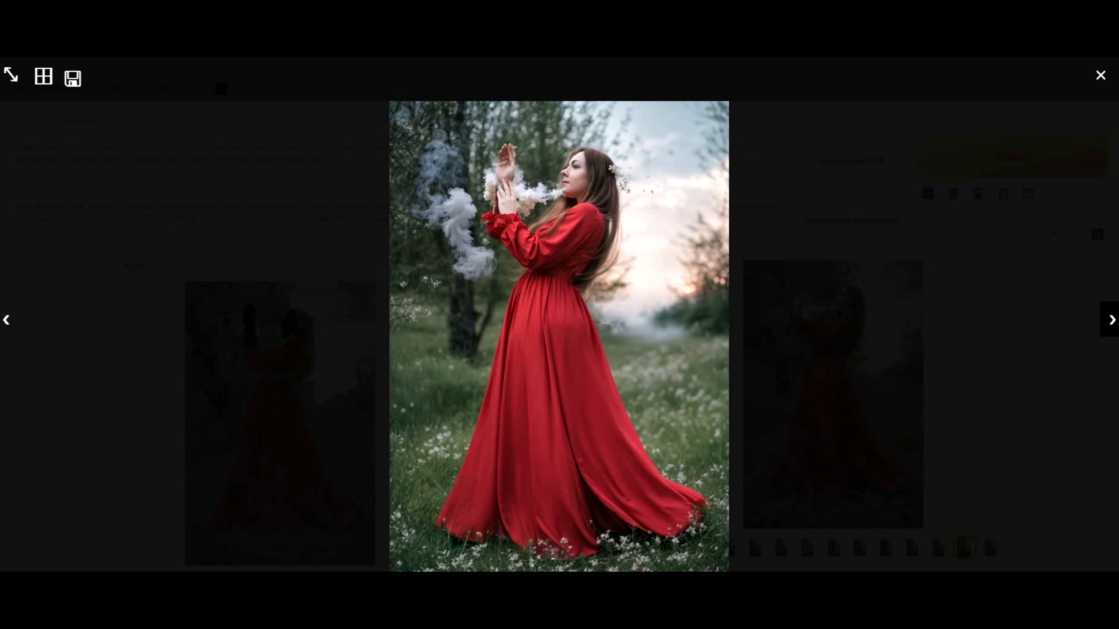
left_click(1111, 320)
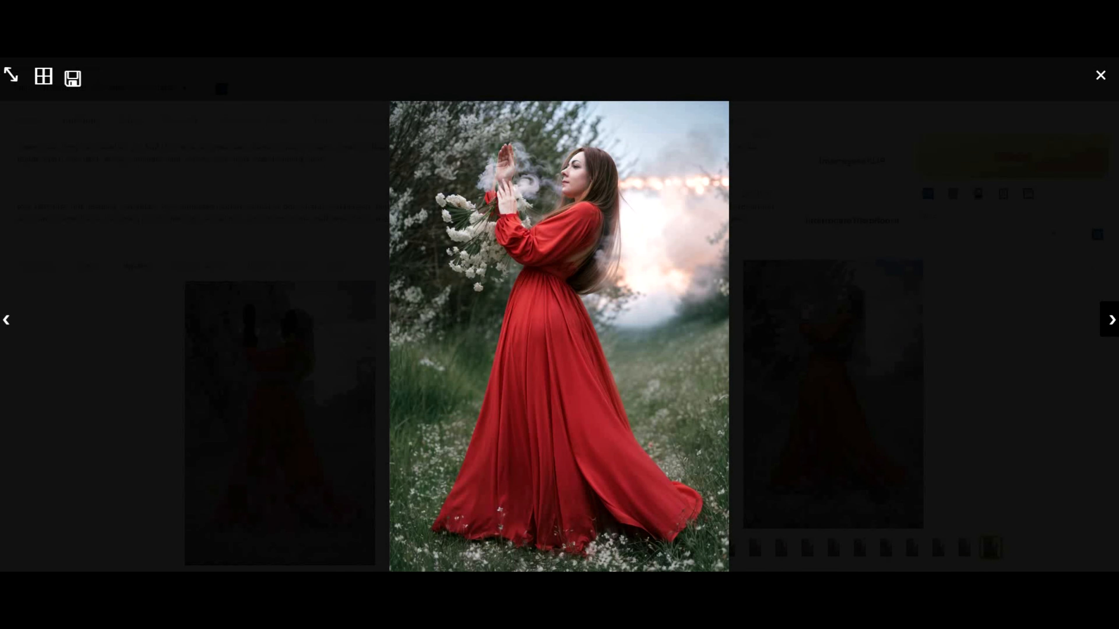
left_click(1111, 319)
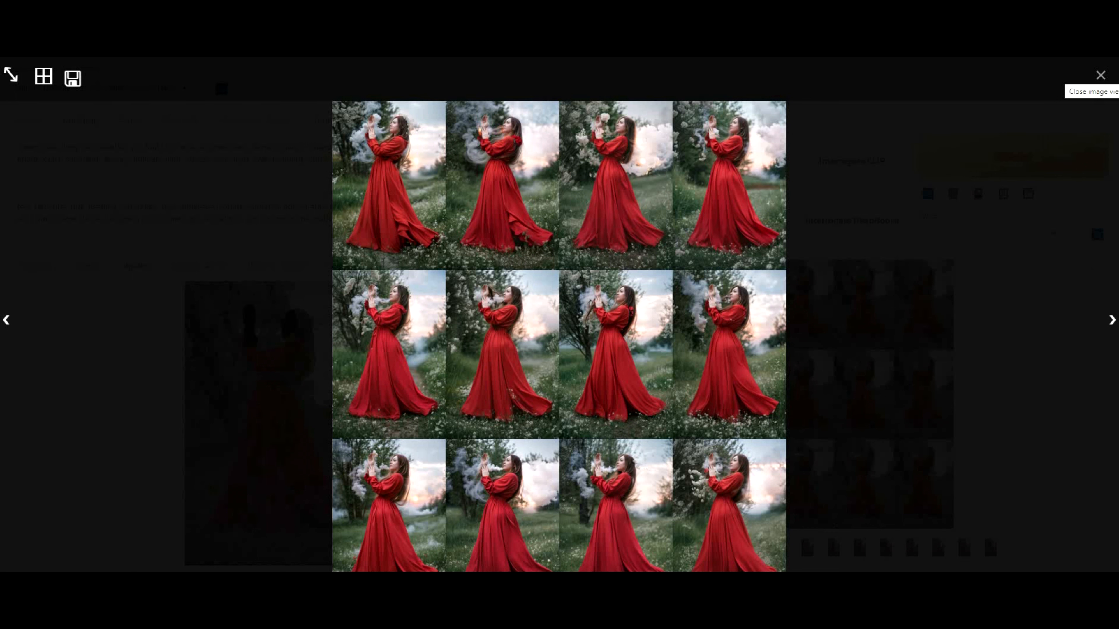
left_click(1101, 75)
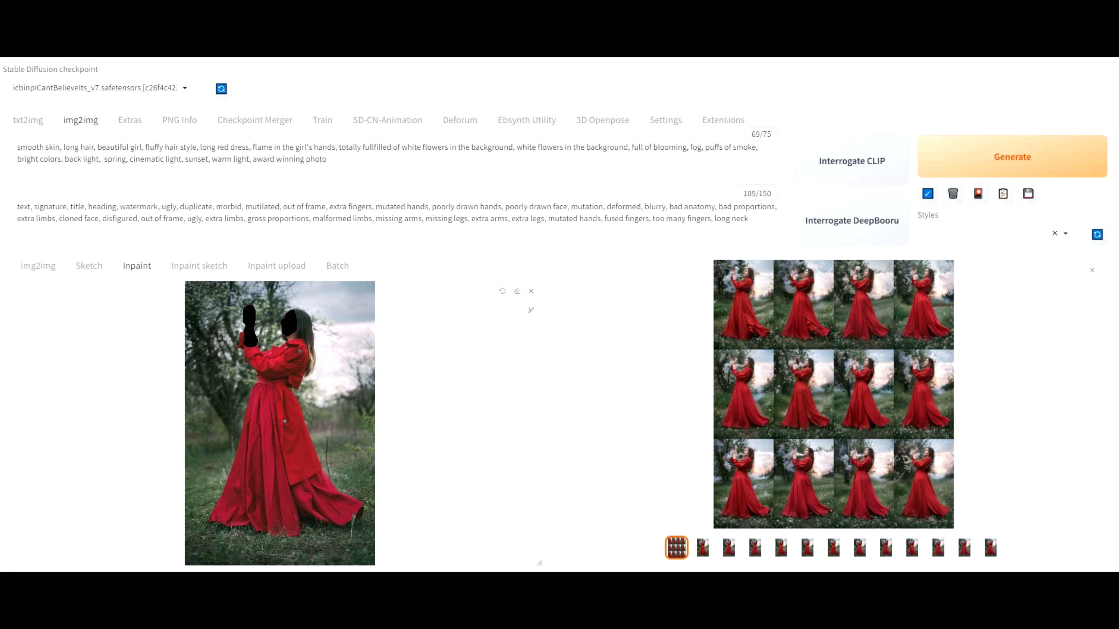
Step: Switch the Stable Diffusion checkpoint to profantasy_v22.safetensors and generate another batch with the same prompt and mask
left_click(95, 88)
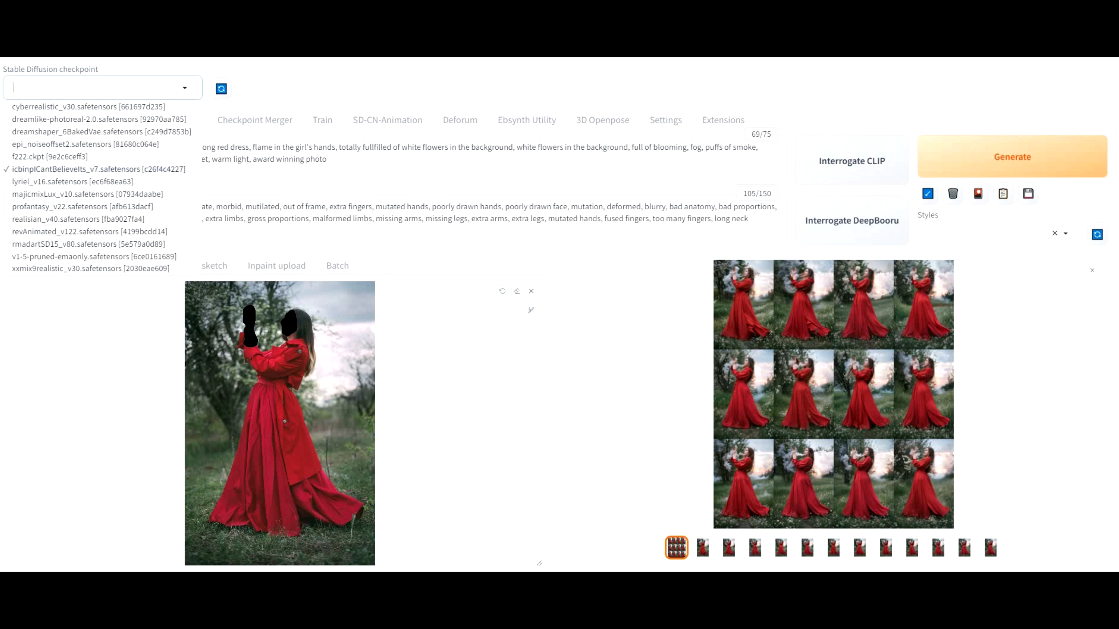
left_click(82, 206)
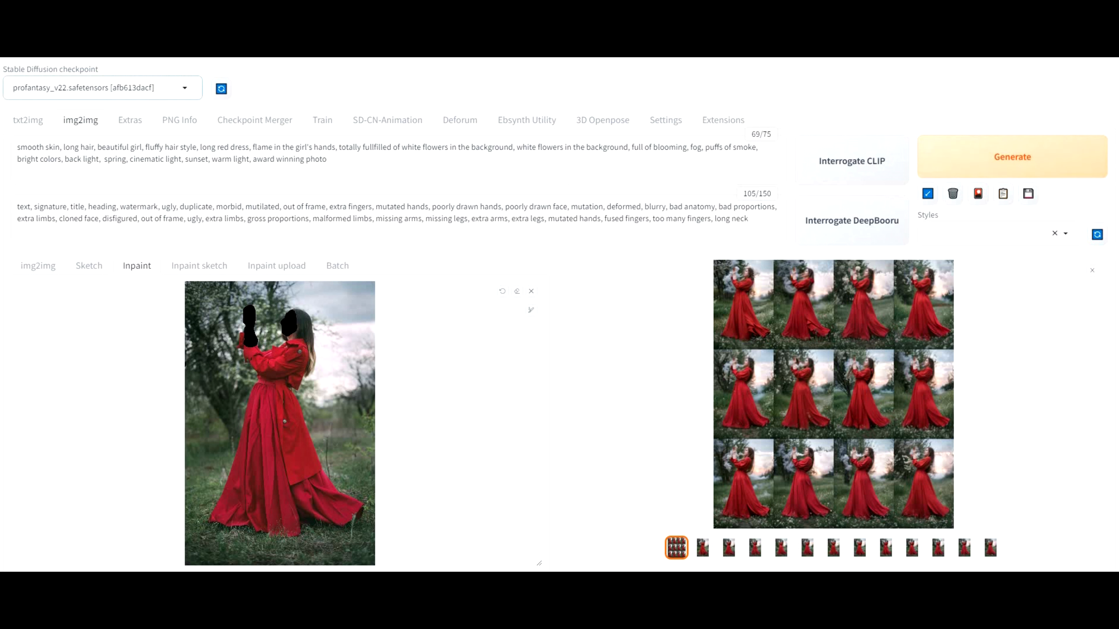
key("ctrl+Return")
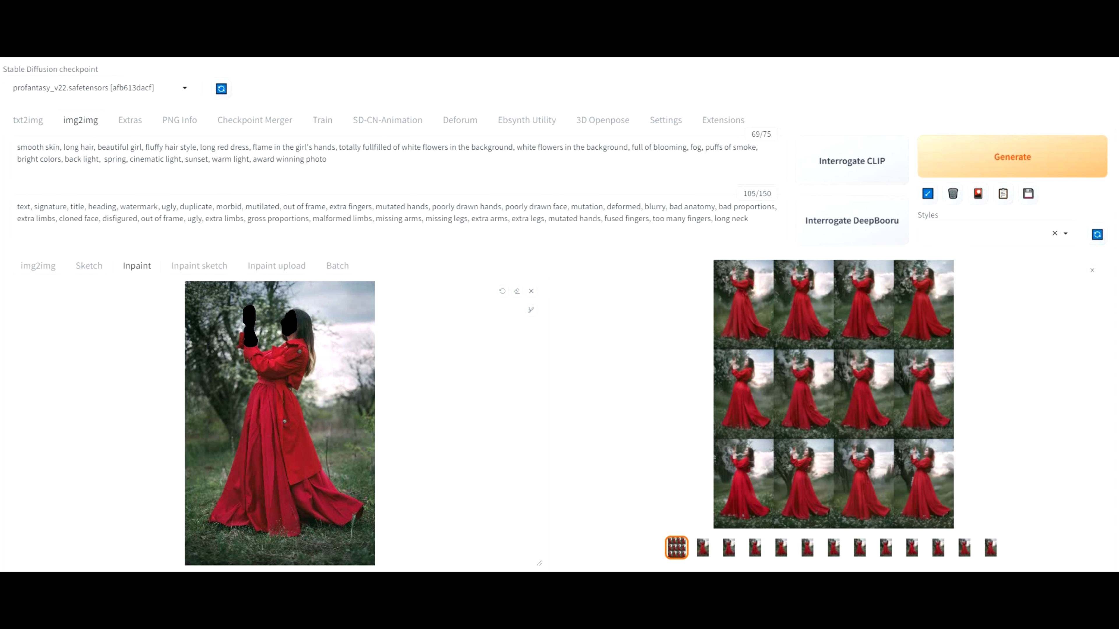
Step: Examine the profantasy_v22 images one by one at full size, ending with the grid, comparing dress, hair, smoke and background
left_click(703, 548)
left_click(833, 394)
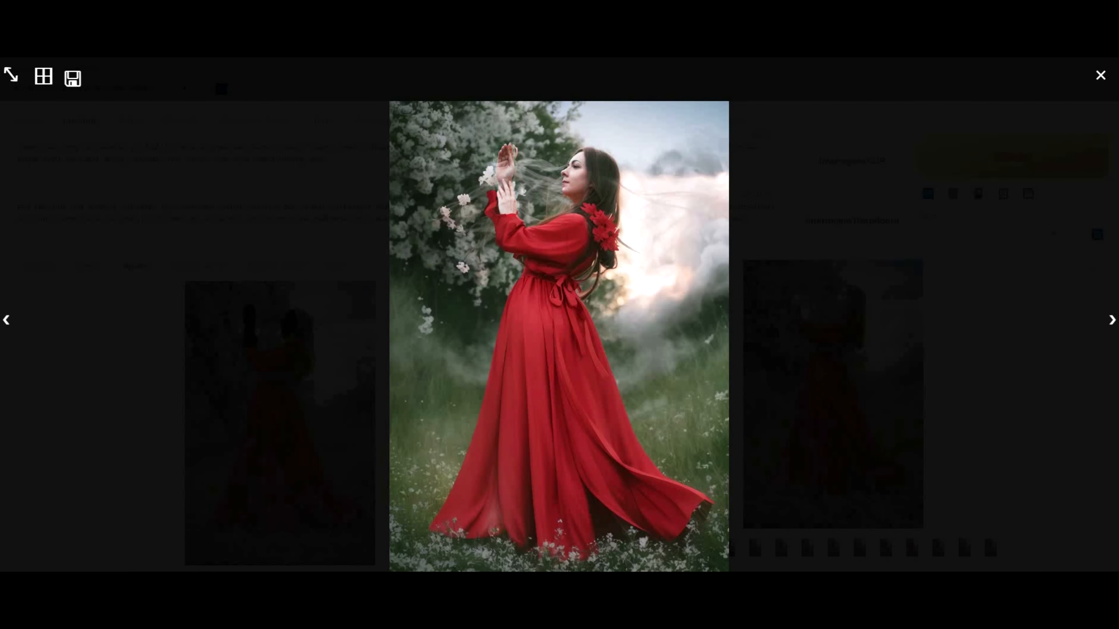
left_click(1111, 320)
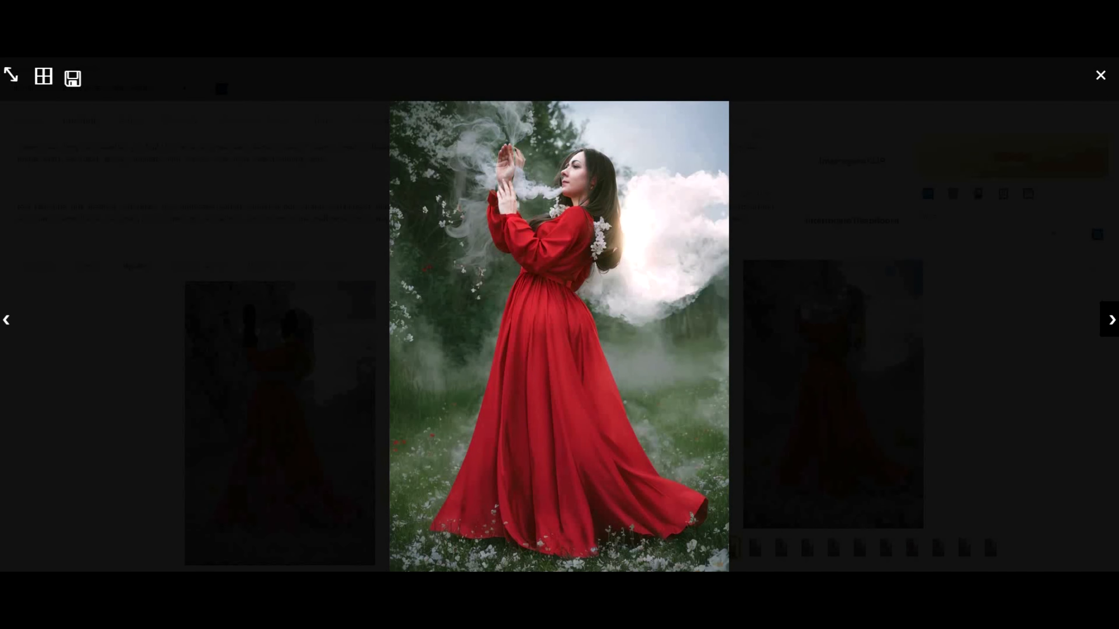
left_click(1110, 319)
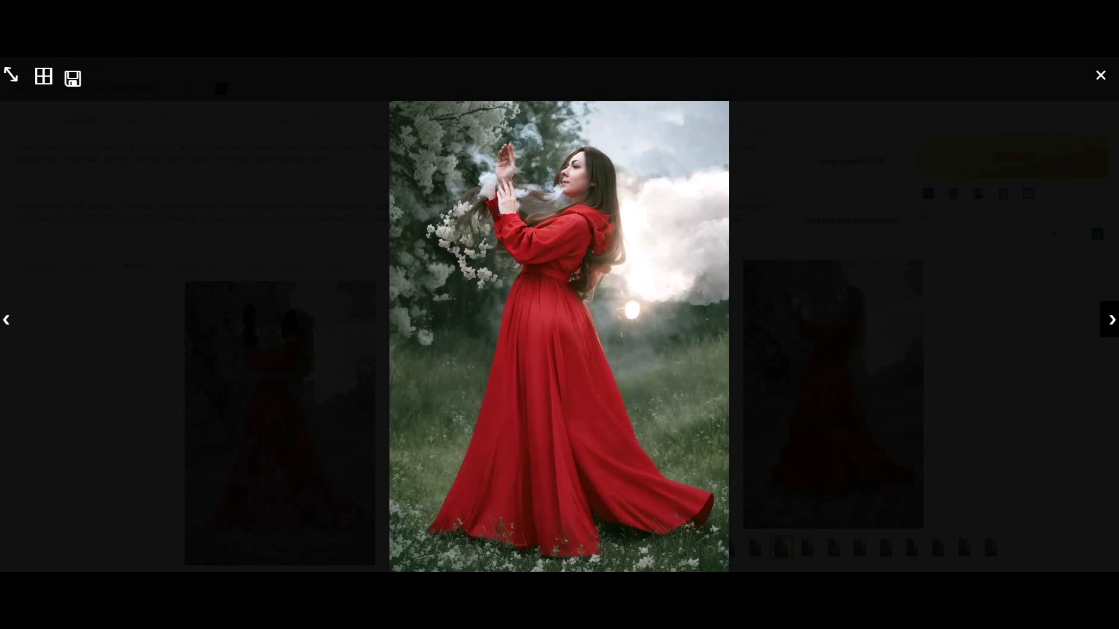
left_click(1110, 320)
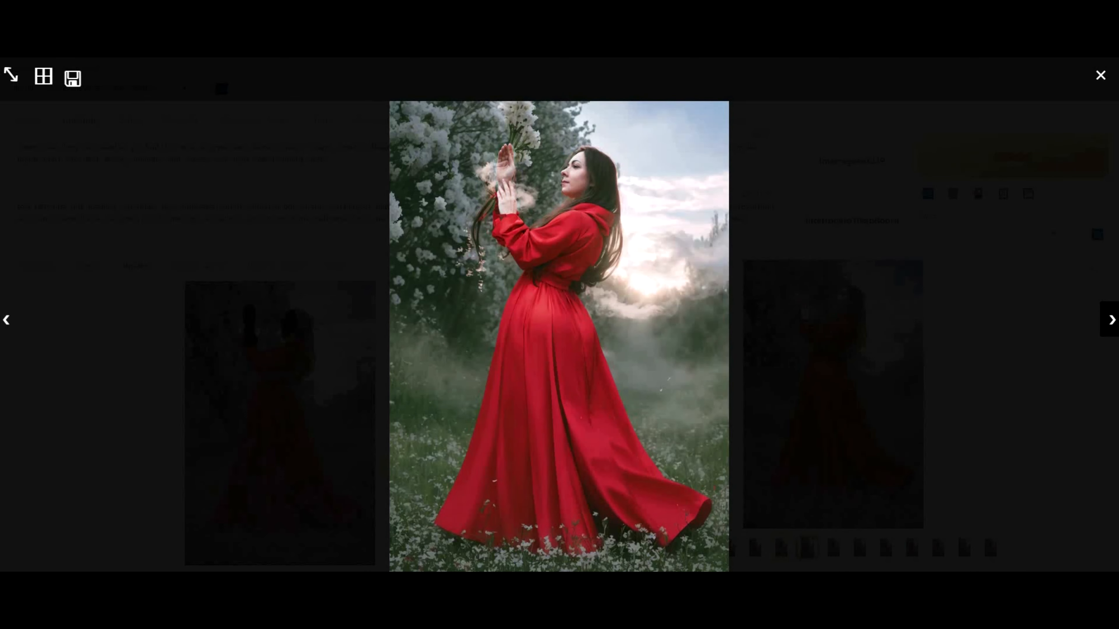
left_click(1110, 320)
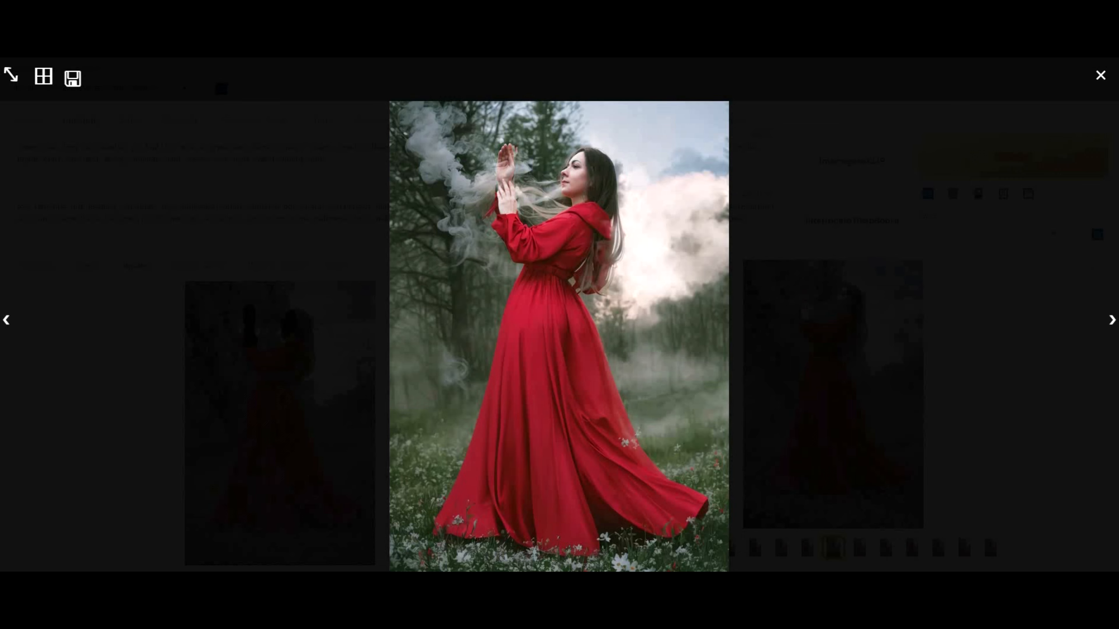
left_click(1110, 320)
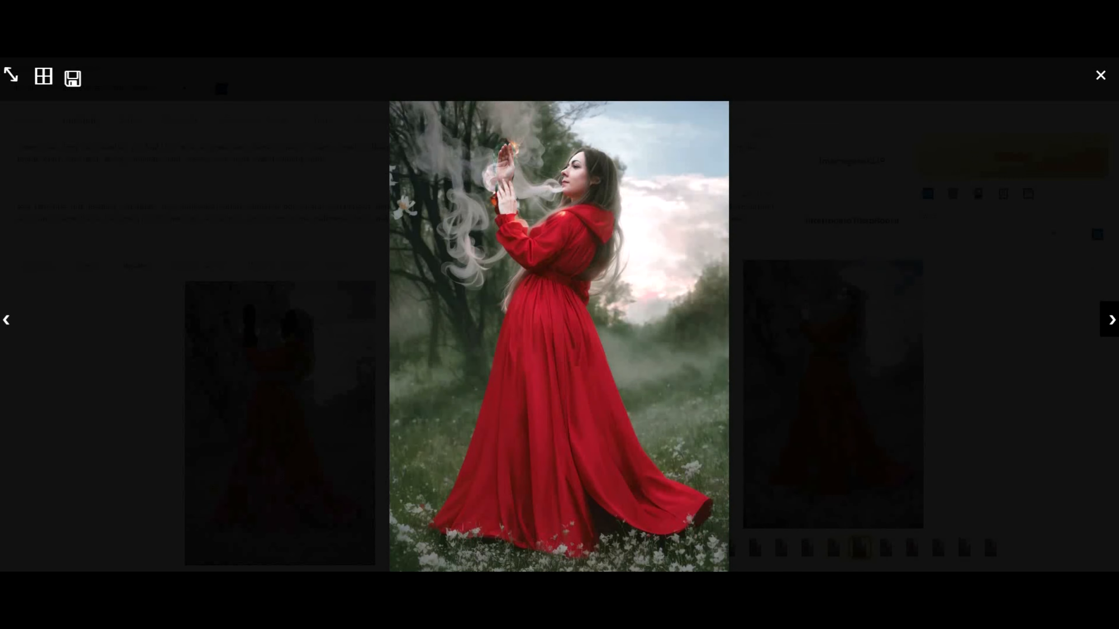
left_click(1110, 320)
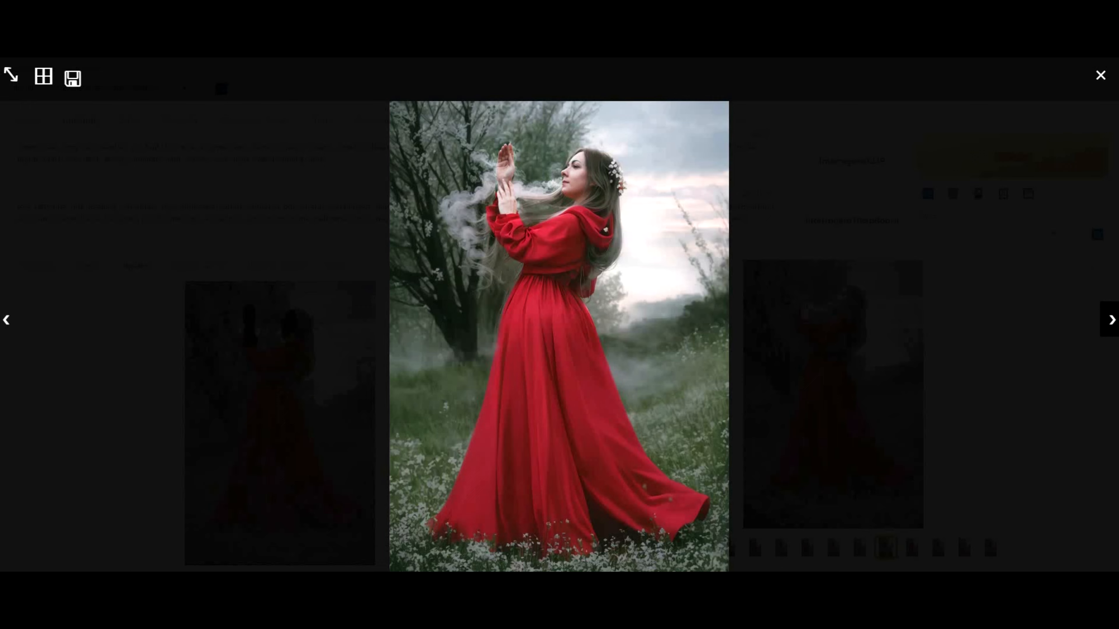
left_click(1110, 320)
left_click(1110, 320)
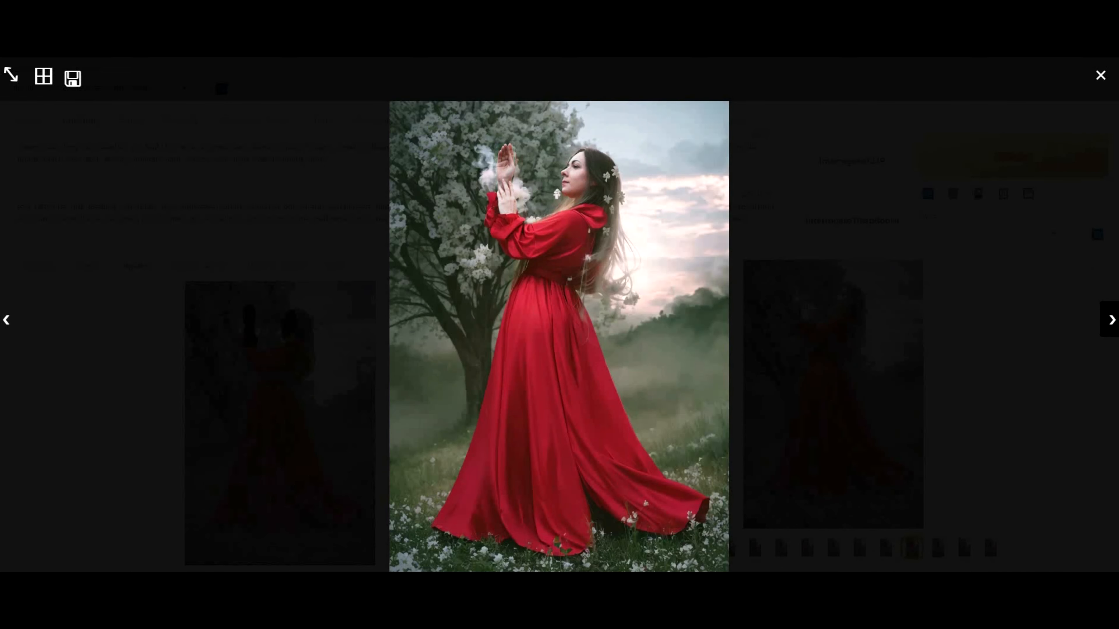
left_click(1111, 319)
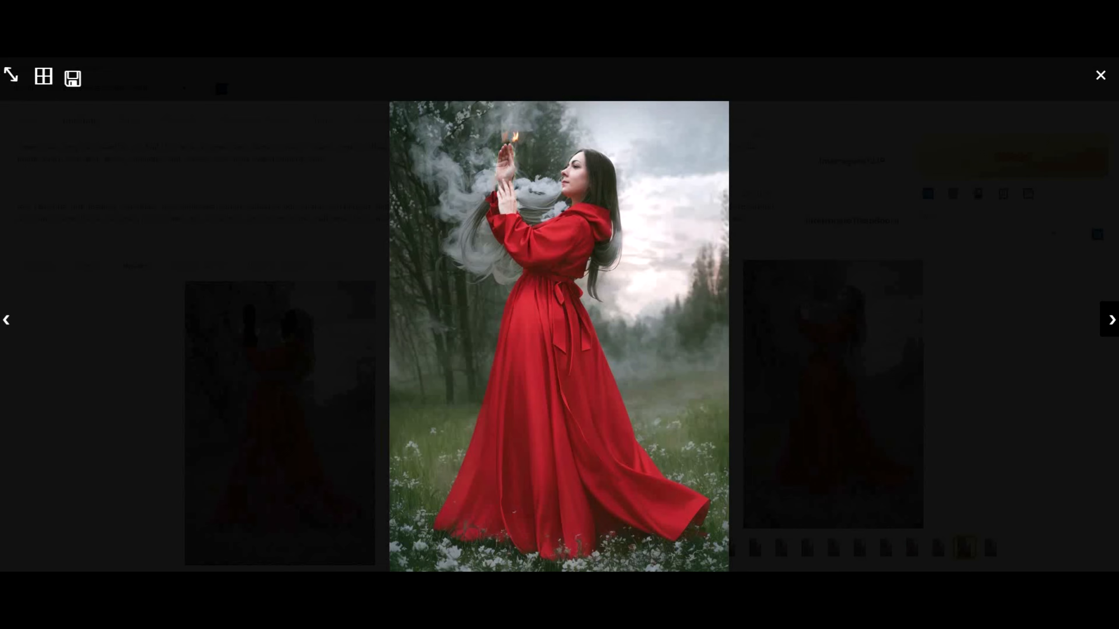
left_click(1110, 320)
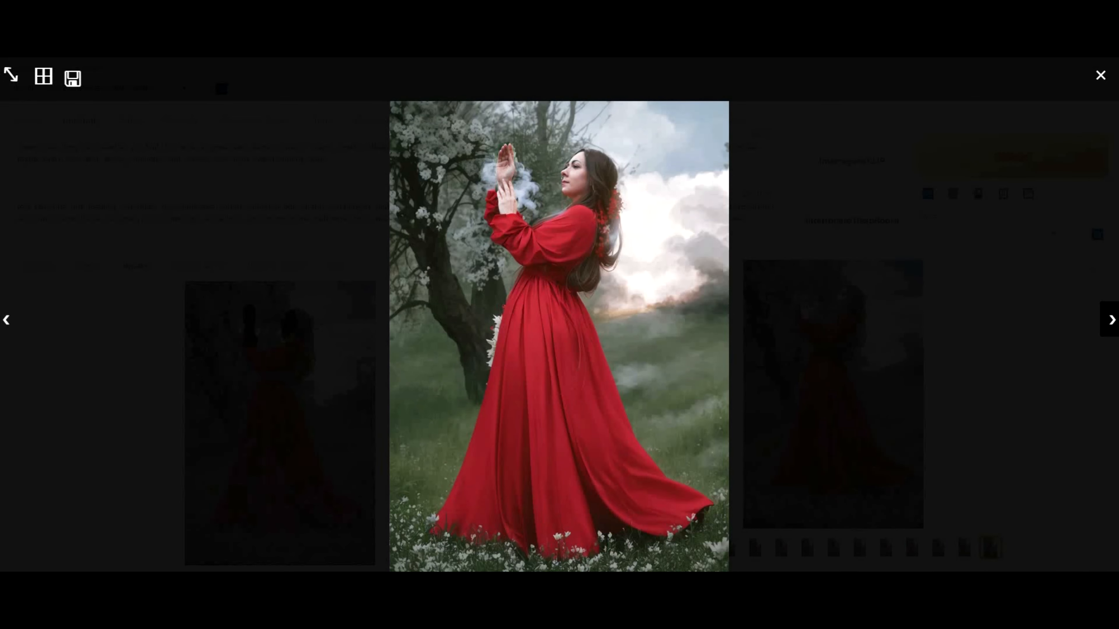
left_click(1111, 319)
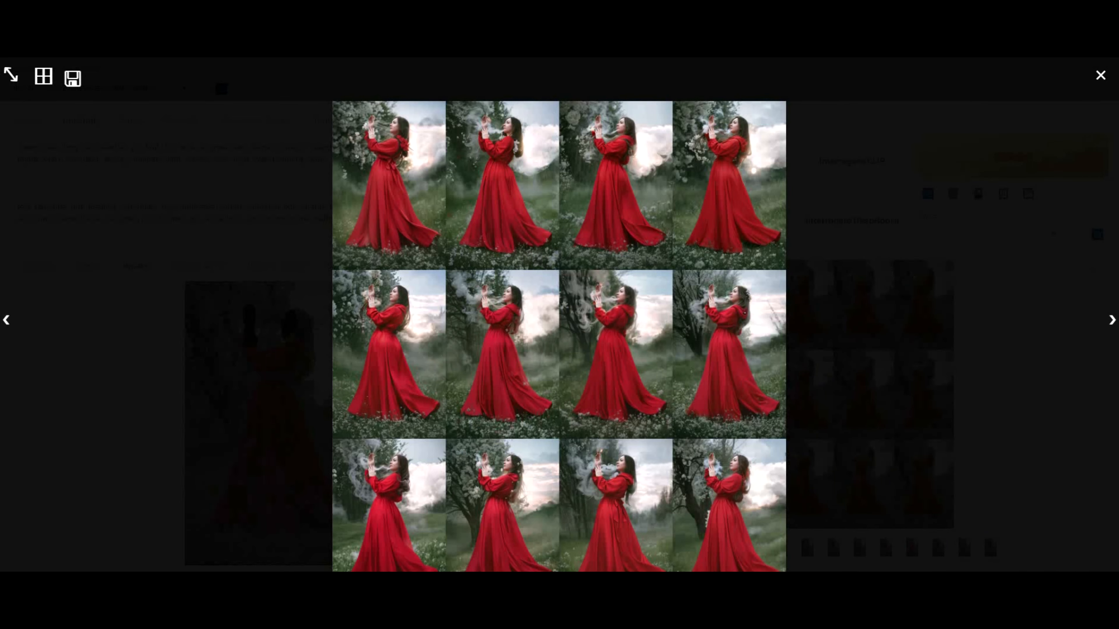
key("Escape")
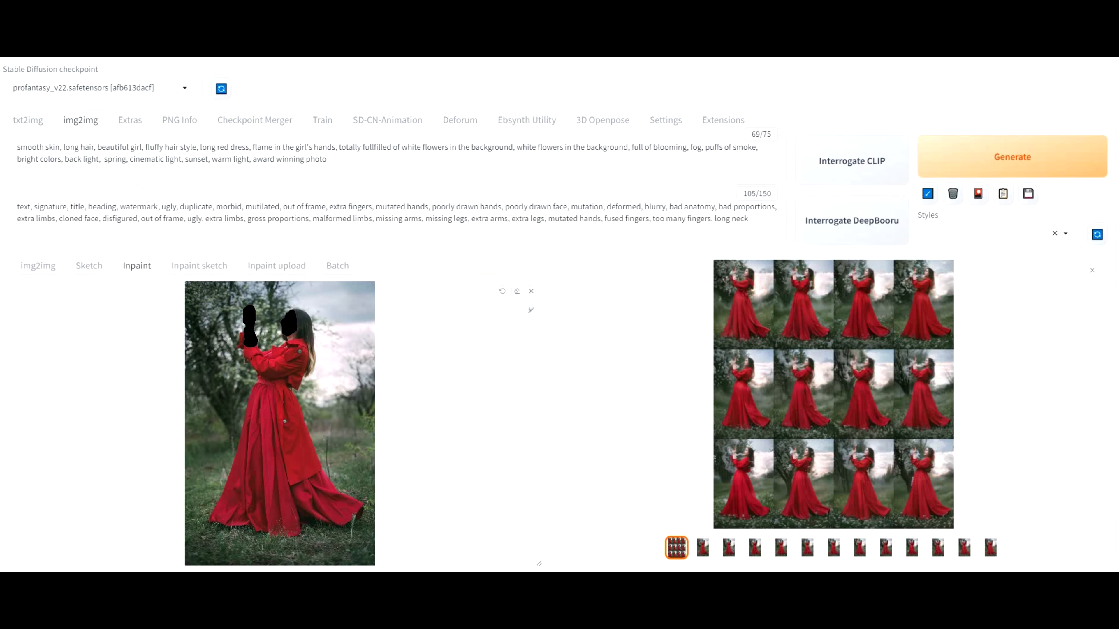